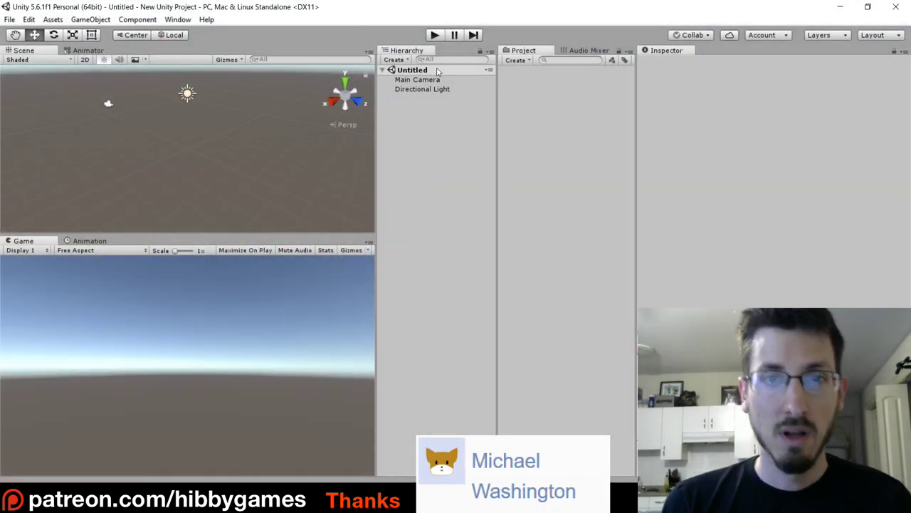
# Step: Add a new 3D cube to the scene from the Hierarchy Create menu
pyautogui.click(396, 60)
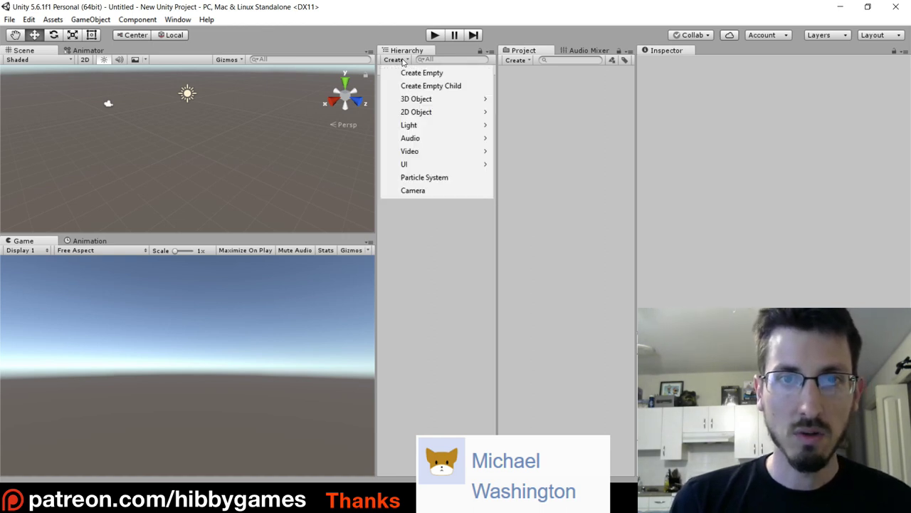
pyautogui.moveTo(456, 99)
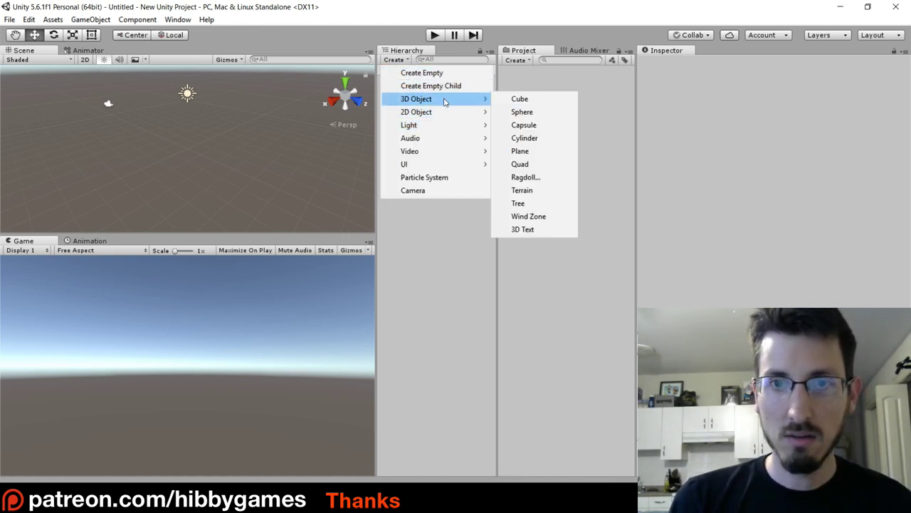
pyautogui.click(544, 102)
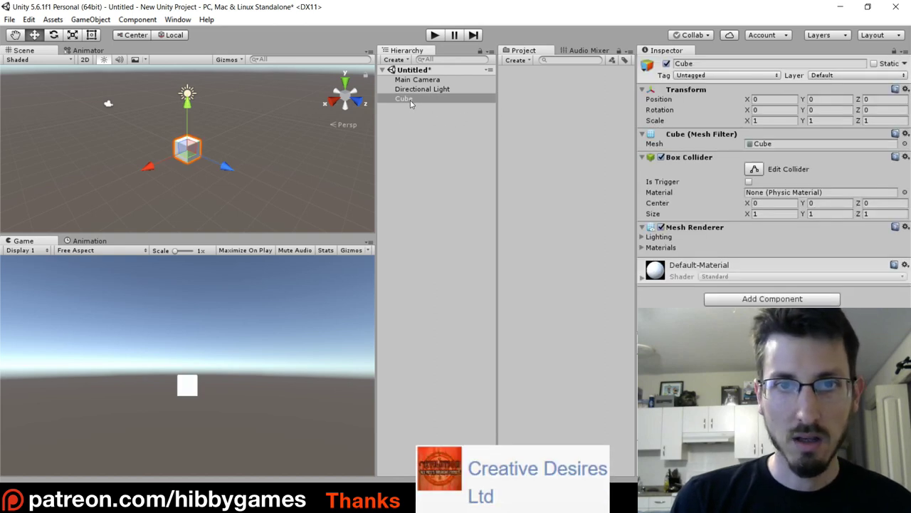
# Step: Create an empty GameObject as a child of the Cube
pyautogui.rightClick(410, 102)
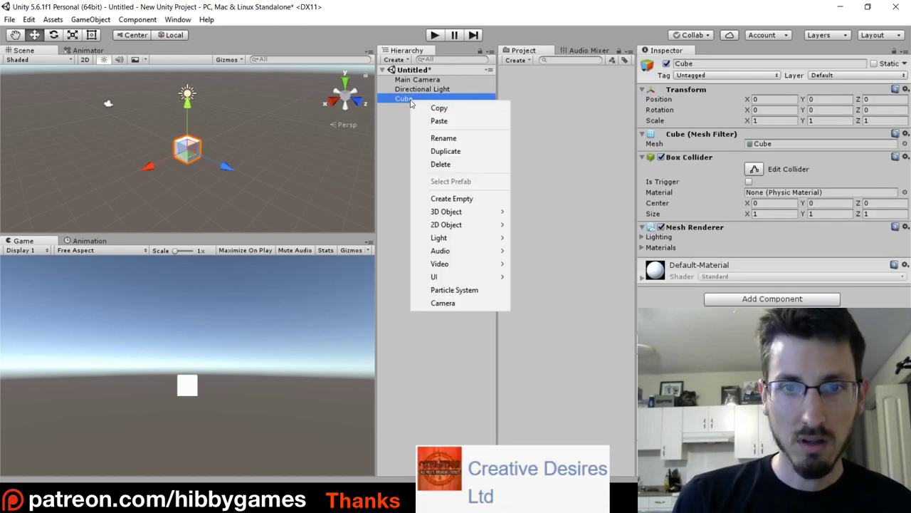
pyautogui.click(473, 199)
pyautogui.scroll(4, 203, 180)
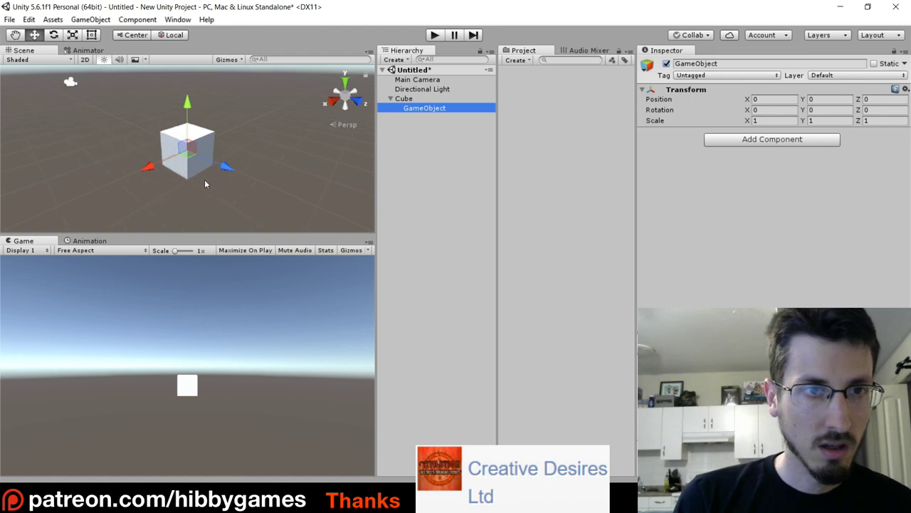
# Step: Add a Physics > Rigidbody component to the Cube
pyautogui.click(405, 99)
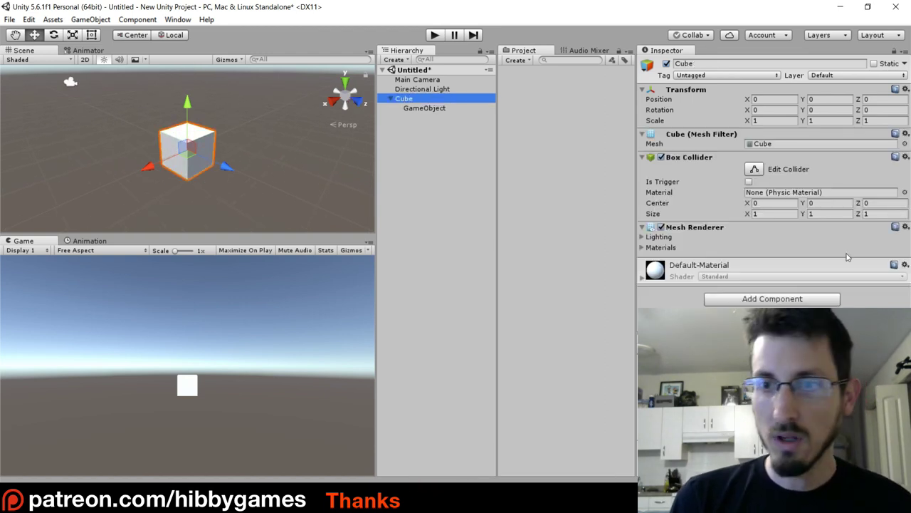
pyautogui.click(769, 299)
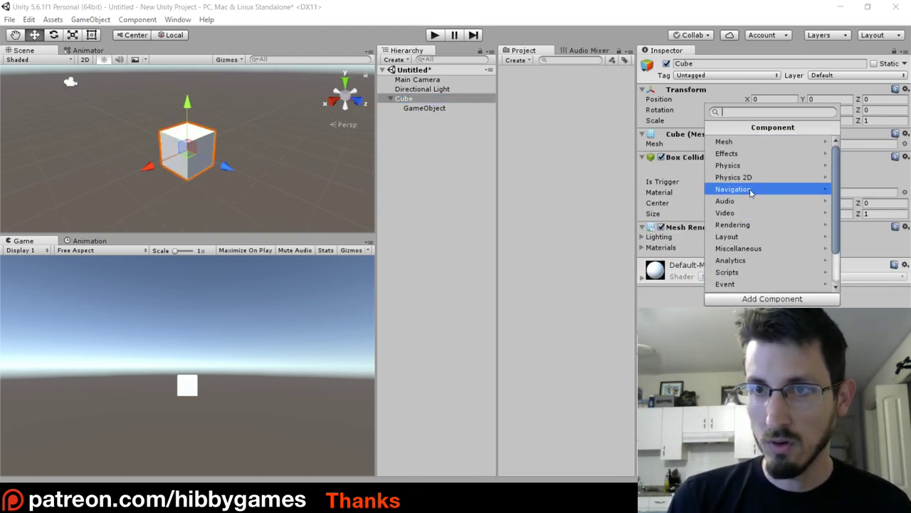
pyautogui.click(728, 166)
pyautogui.click(733, 141)
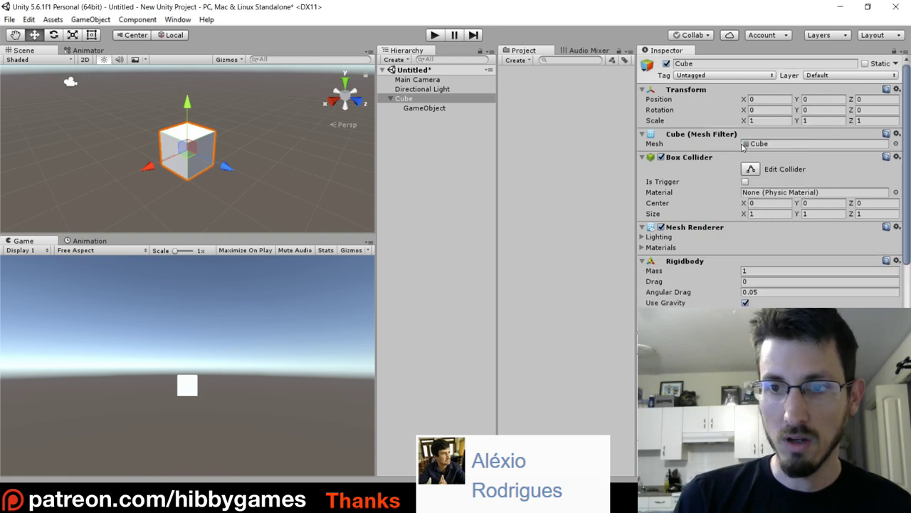
pyautogui.click(420, 109)
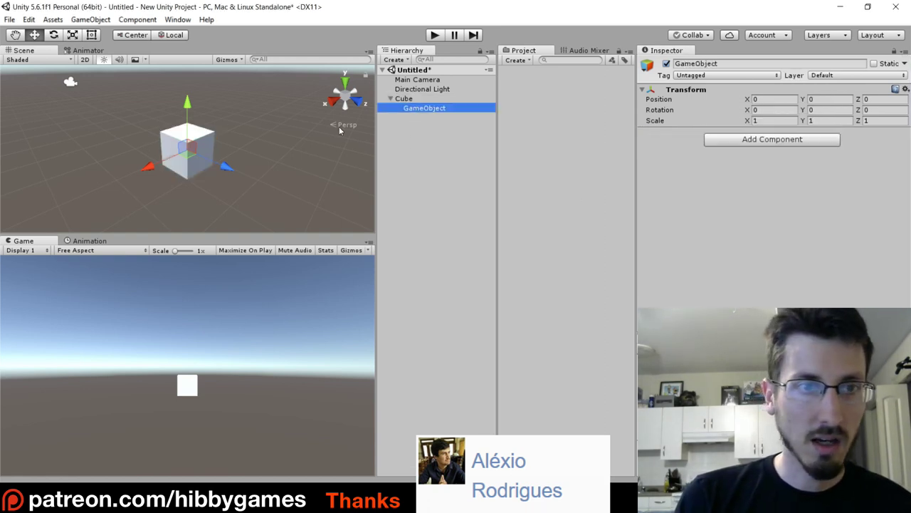
# Step: Move the empty child down and forward to sit just below a cube corner
pyautogui.moveTo(185, 104); pyautogui.dragTo(257, 115)
pyautogui.moveTo(217, 145); pyautogui.dragTo(233, 150)
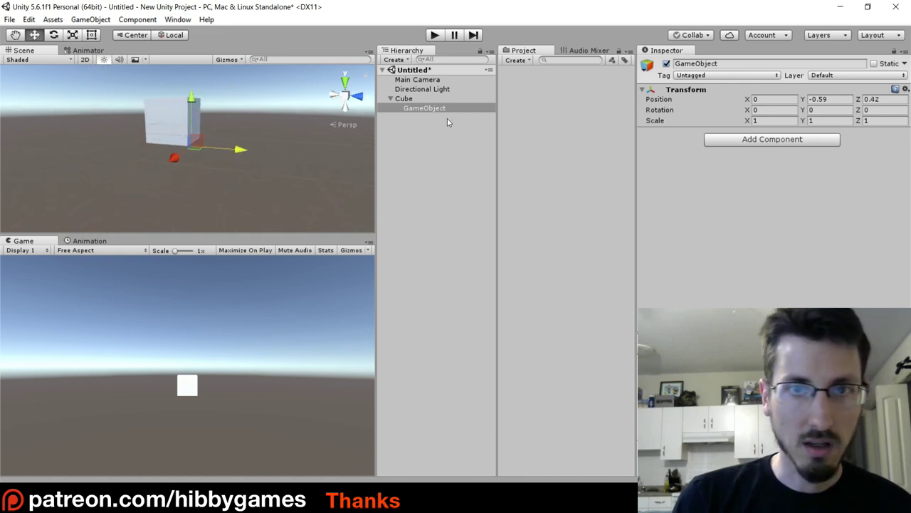
pyautogui.keyDown('alt'); pyautogui.moveTo(308, 105); pyautogui.dragTo(218, 213); pyautogui.keyUp('alt')
# Step: Give the child a Wheel Collider with default settings (Mass 20, Radius 0.5)
pyautogui.click(754, 142)
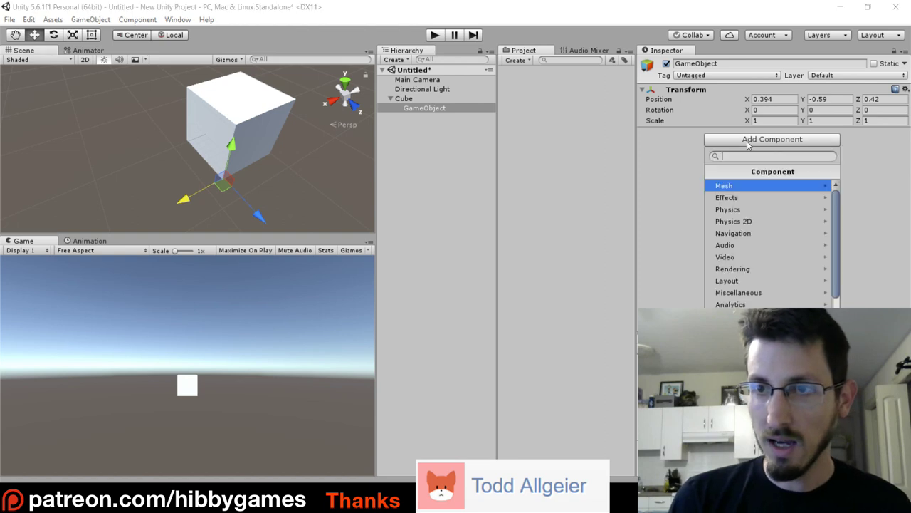
pyautogui.click(747, 210)
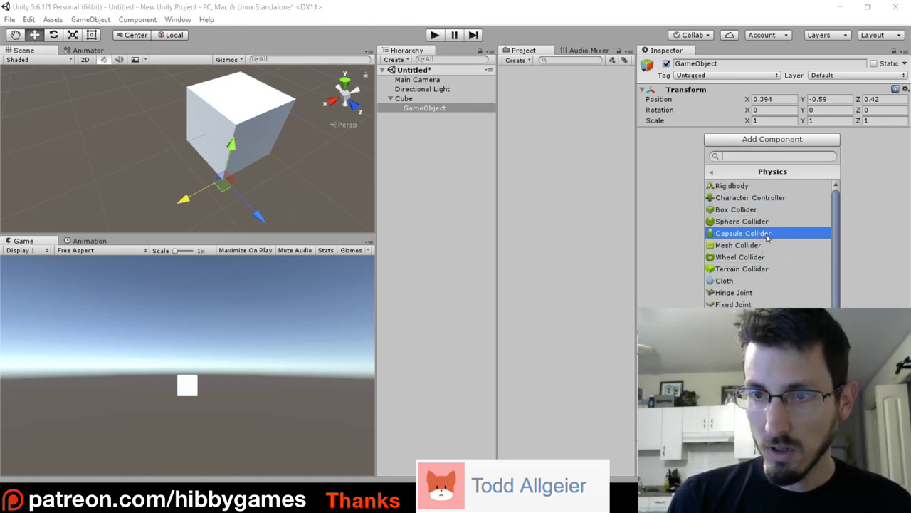
pyautogui.click(769, 257)
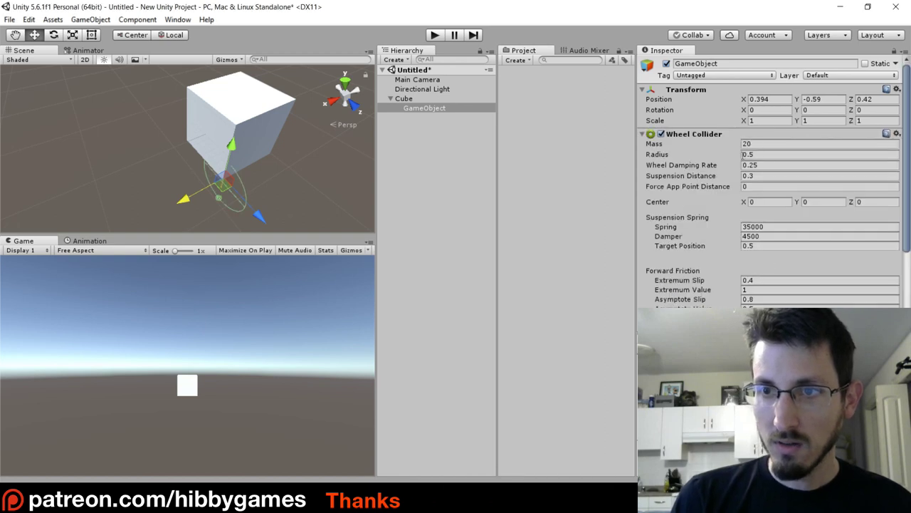
pyautogui.scroll(-3, 712, 200)
pyautogui.scroll(3, 730, 206)
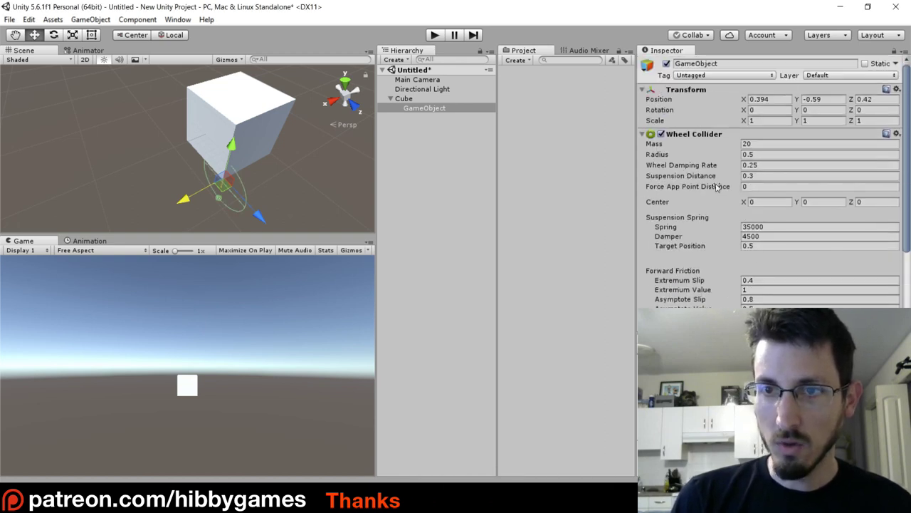
pyautogui.keyDown('alt'); pyautogui.moveTo(283, 131); pyautogui.dragTo(323, 158); pyautogui.keyUp('alt')
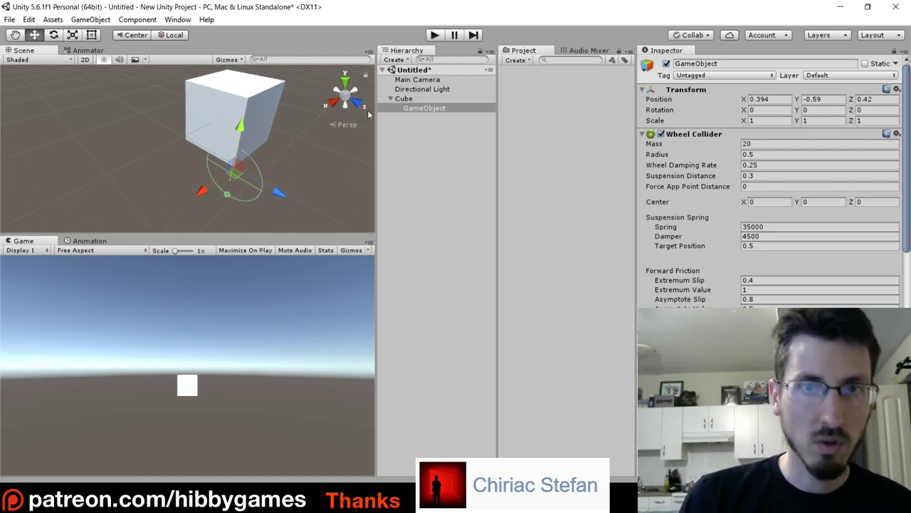
# Step: Duplicate the wheel object and move the copy to the cube's other side along X
pyautogui.rightClick(420, 112)
pyautogui.click(450, 158)
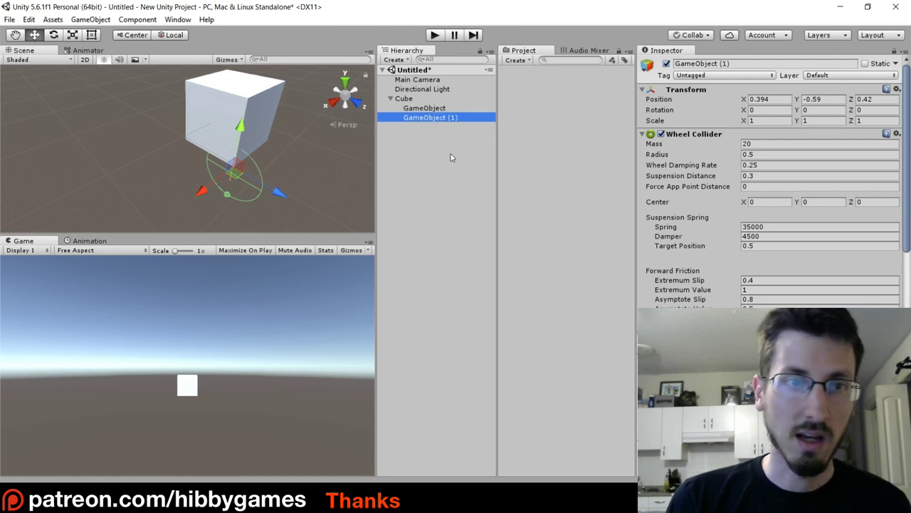
pyautogui.moveTo(210, 193); pyautogui.dragTo(248, 169)
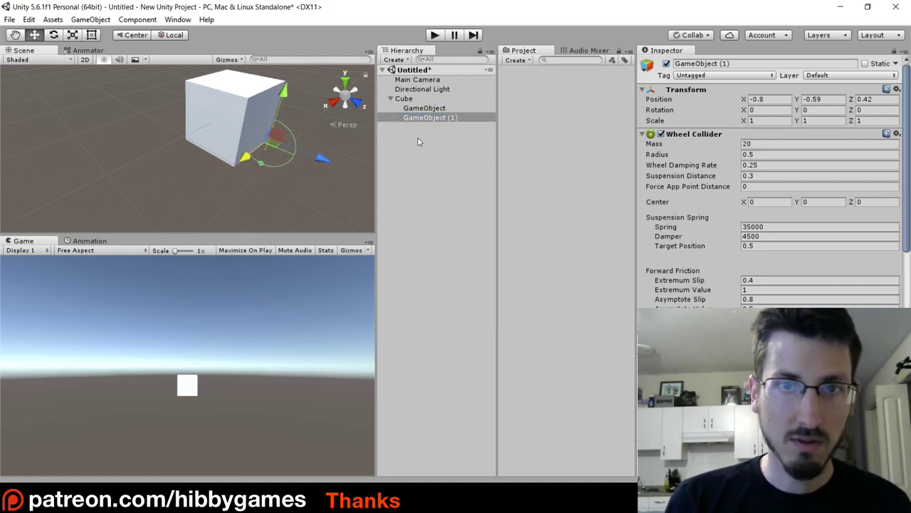
# Step: Duplicate both wheel objects and move the pair along Z to the cube's opposite end
pyautogui.click(424, 108)
pyautogui.keyDown('shift'); pyautogui.click(426, 117); pyautogui.keyUp('shift')
pyautogui.rightClick(425, 116)
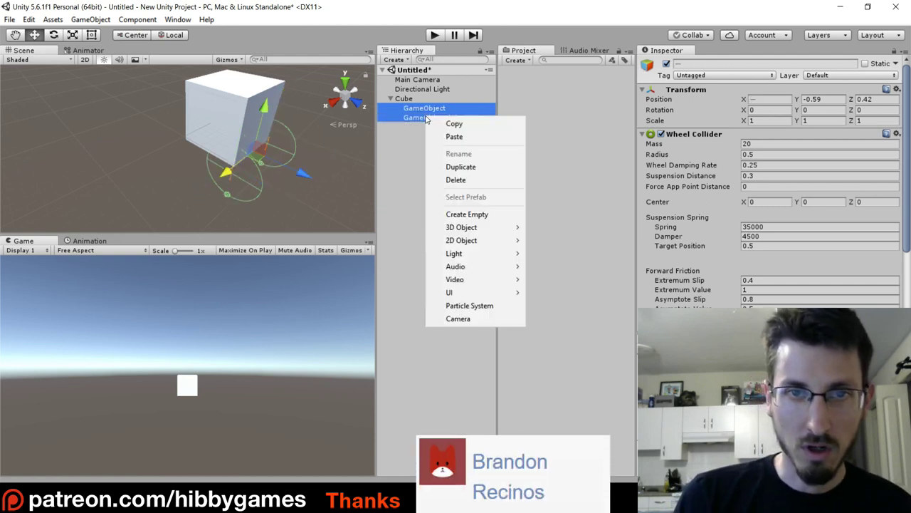
pyautogui.click(474, 171)
pyautogui.moveTo(305, 176); pyautogui.dragTo(253, 164)
pyautogui.click(406, 99)
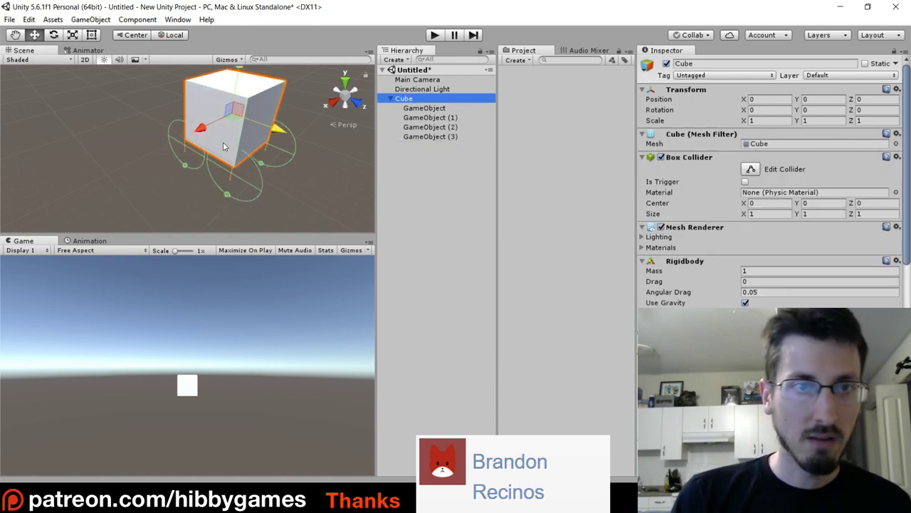
pyautogui.click(418, 165)
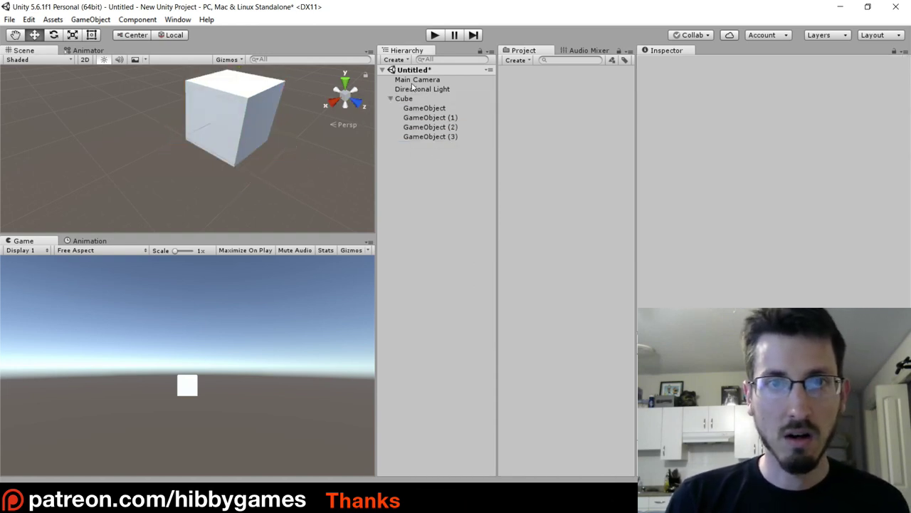
# Step: Add a second cube, Cube (1), and scale it to 10 × 2 × 10
pyautogui.click(396, 61)
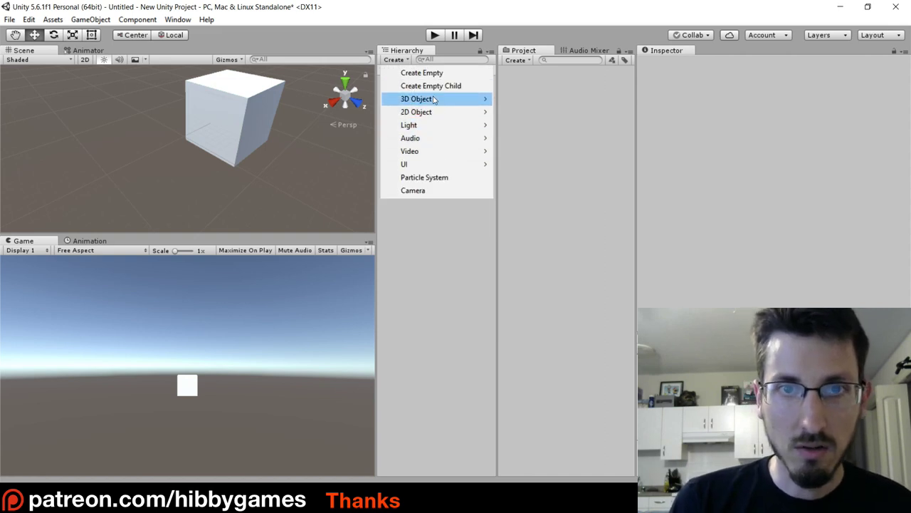
pyautogui.moveTo(434, 99)
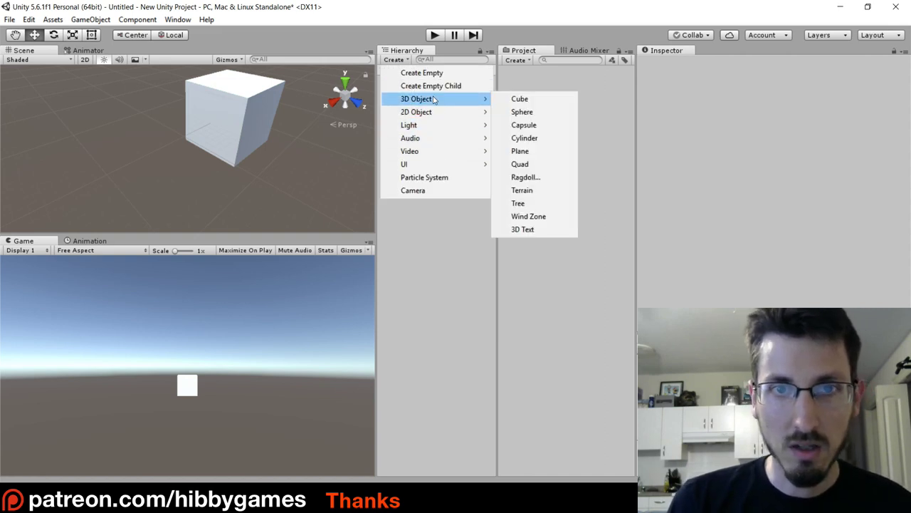
pyautogui.click(526, 101)
pyautogui.click(786, 121)
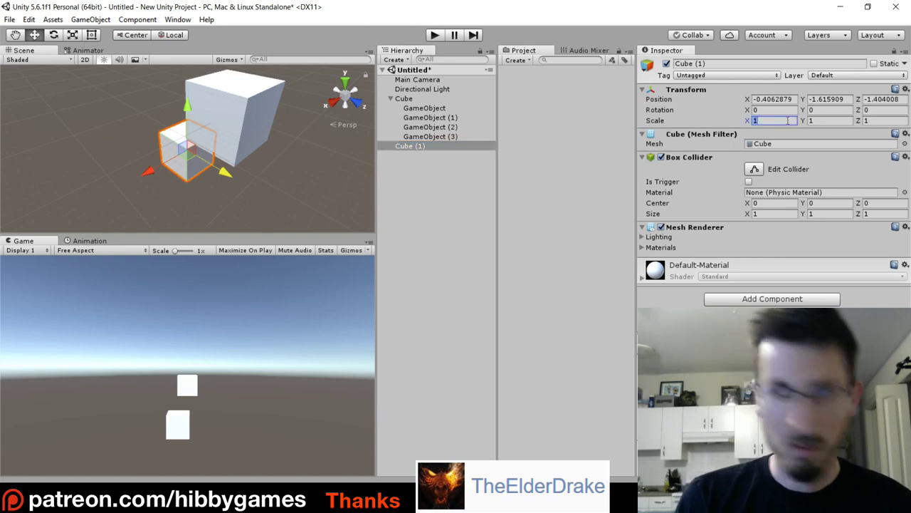
pyautogui.write('10')
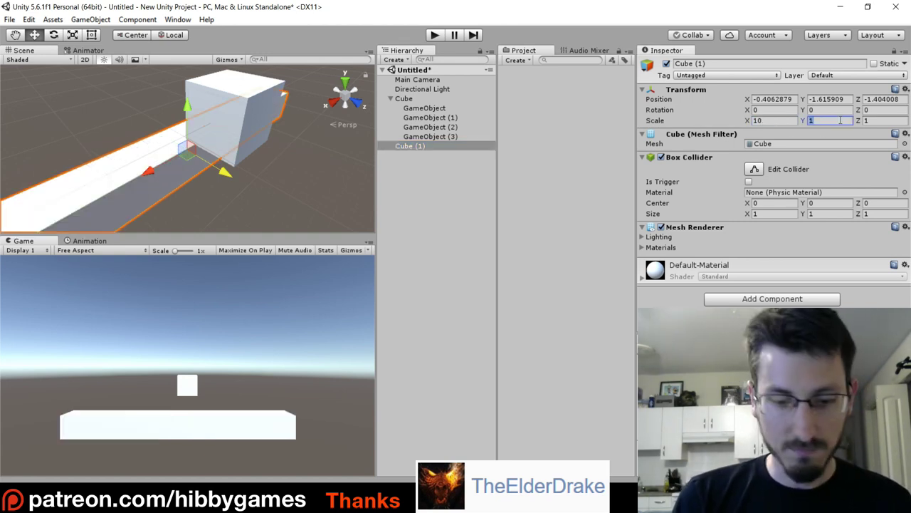
pyautogui.write('10')
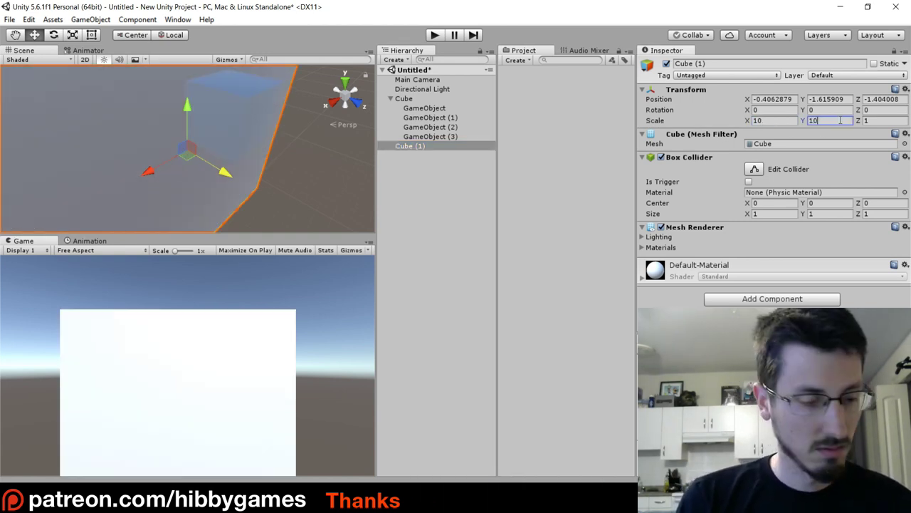
pyautogui.press('BackSpace')
pyautogui.press('BackSpace')
pyautogui.write('2')
pyautogui.click(863, 121)
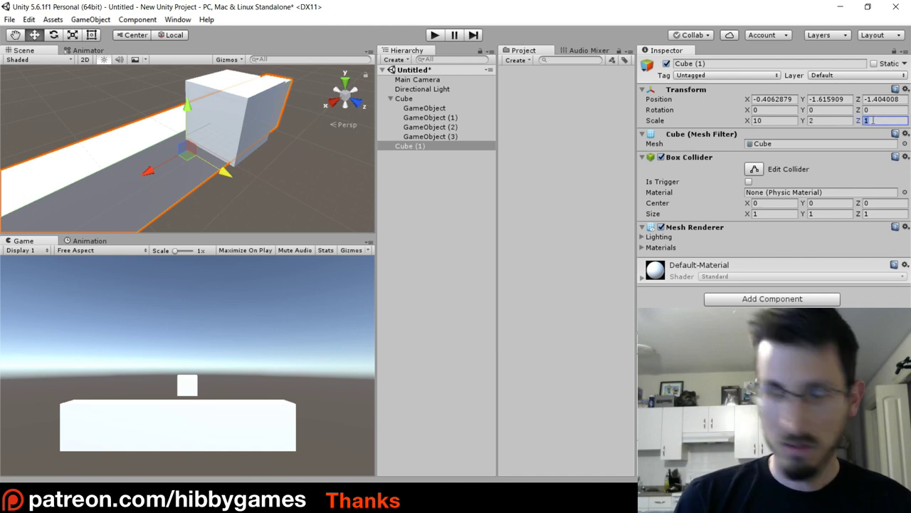
pyautogui.write('10')
# Step: Lower the slab to Y −2.3 so it sits beneath the wheeled cube
pyautogui.moveTo(188, 107); pyautogui.dragTo(189, 122)
pyautogui.click(405, 99)
pyautogui.scroll(-3, 276, 168)
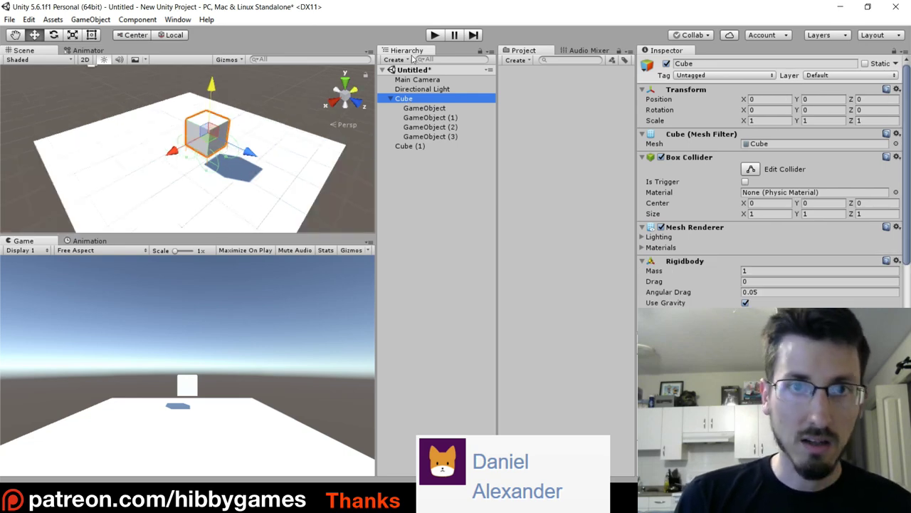
# Step: After a brief test run, set the Cube's Rigidbody Mass to 1000
pyautogui.click(435, 36)
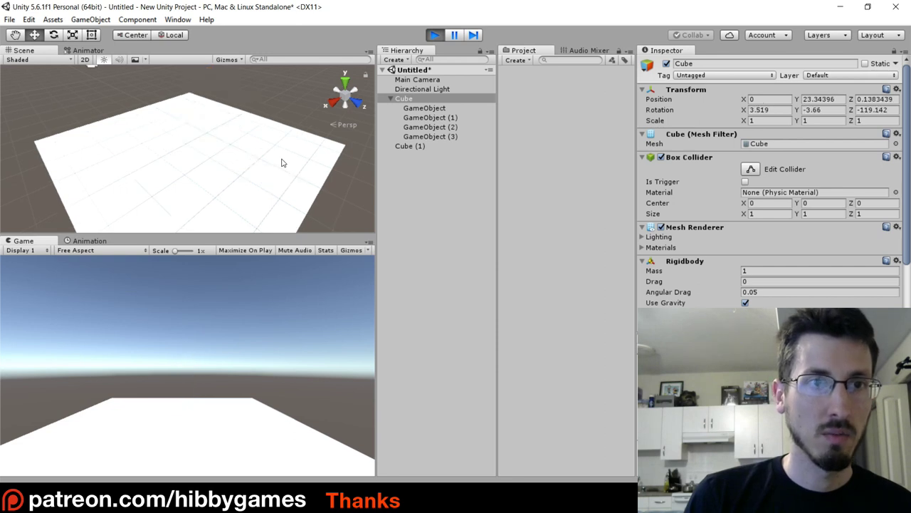
pyautogui.click(434, 36)
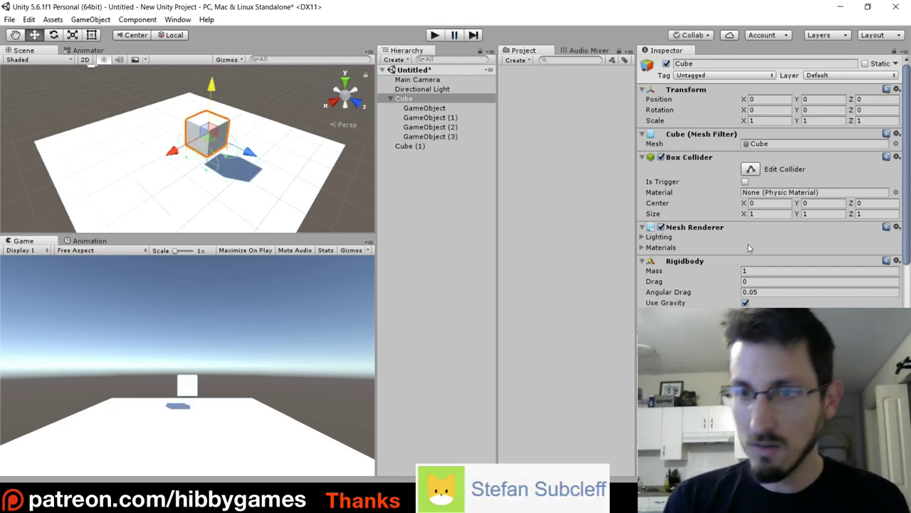
pyautogui.scroll(-3, 749, 244)
pyautogui.click(759, 199)
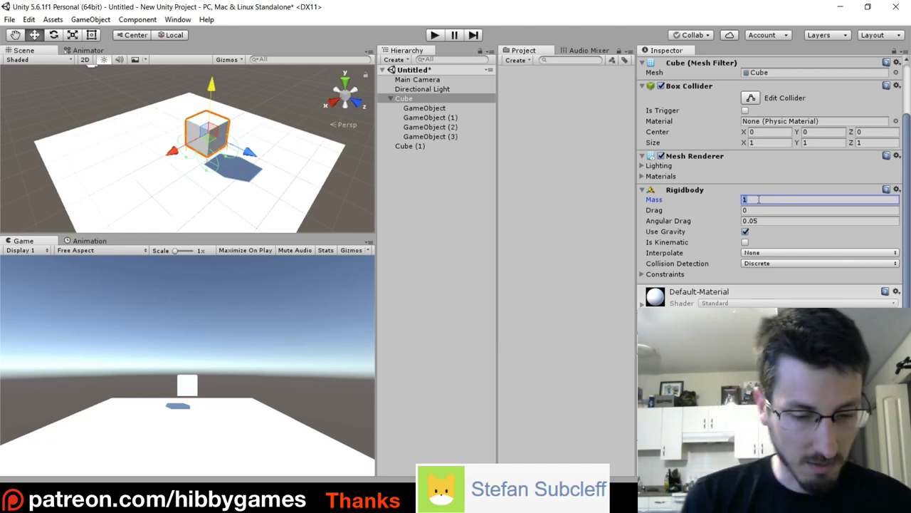
pyautogui.write('1000')
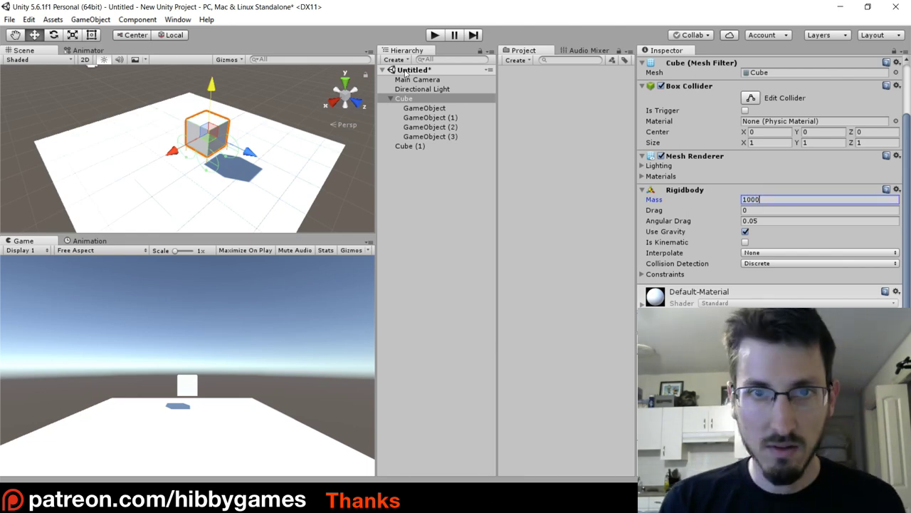
# Step: Play-test the rig, dragging the cube and inspecting GameObject (1)'s Wheel Collider, then switch to the browser
pyautogui.click(434, 35)
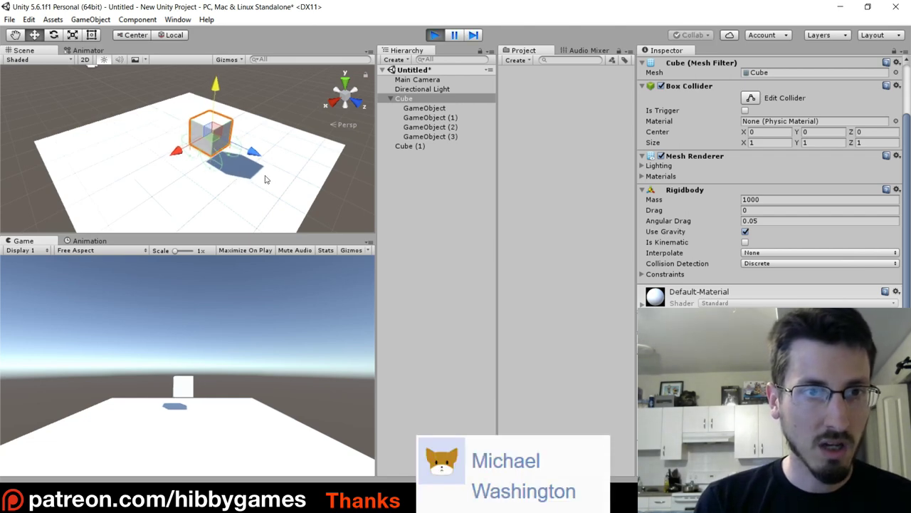
pyautogui.scroll(2, 256, 153)
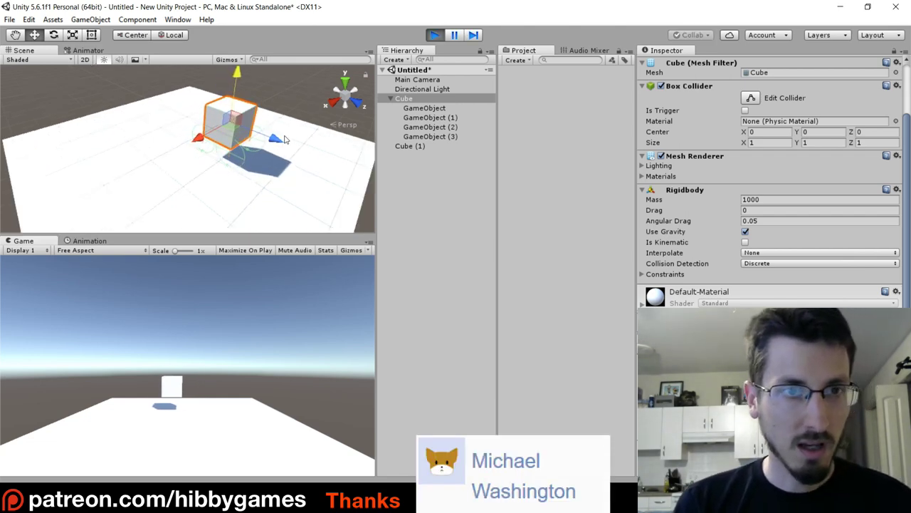
pyautogui.moveTo(250, 135); pyautogui.dragTo(141, 75)
pyautogui.click(430, 116)
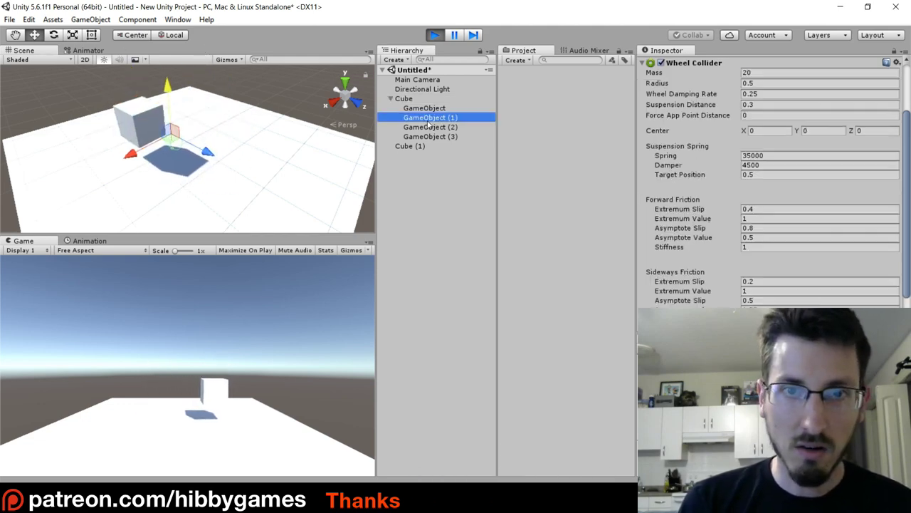
pyautogui.scroll(5, 740, 143)
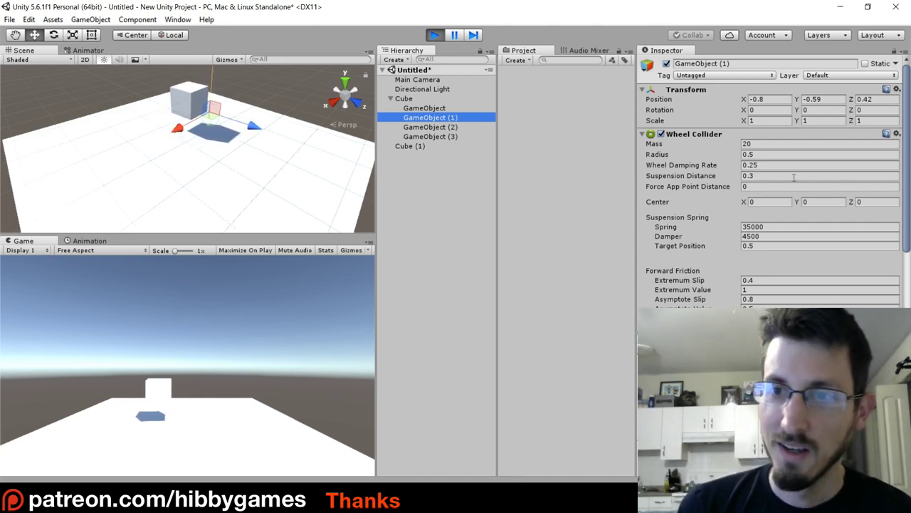
pyautogui.scroll(-5, 794, 177)
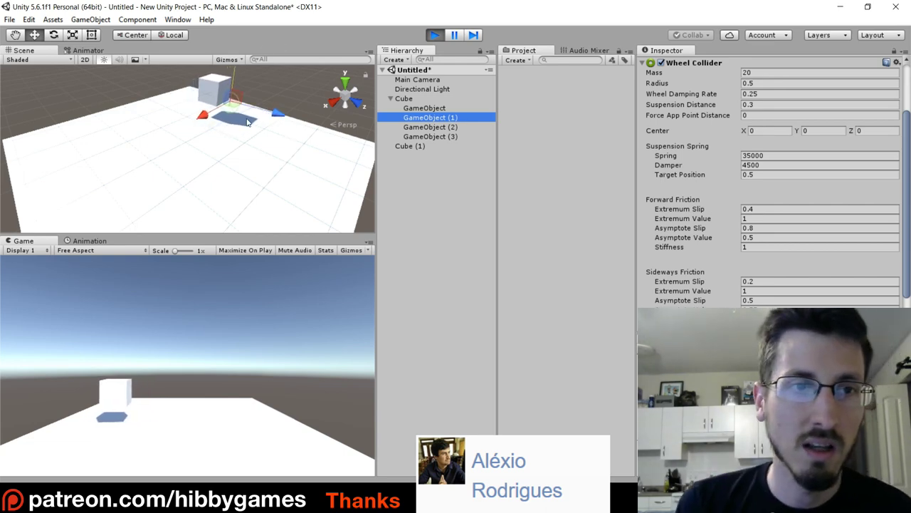
pyautogui.click(196, 117)
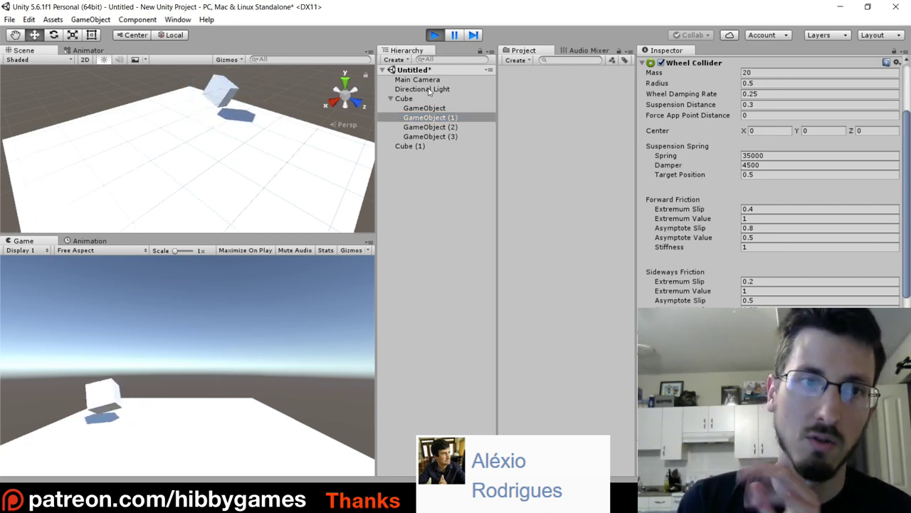
pyautogui.click(435, 35)
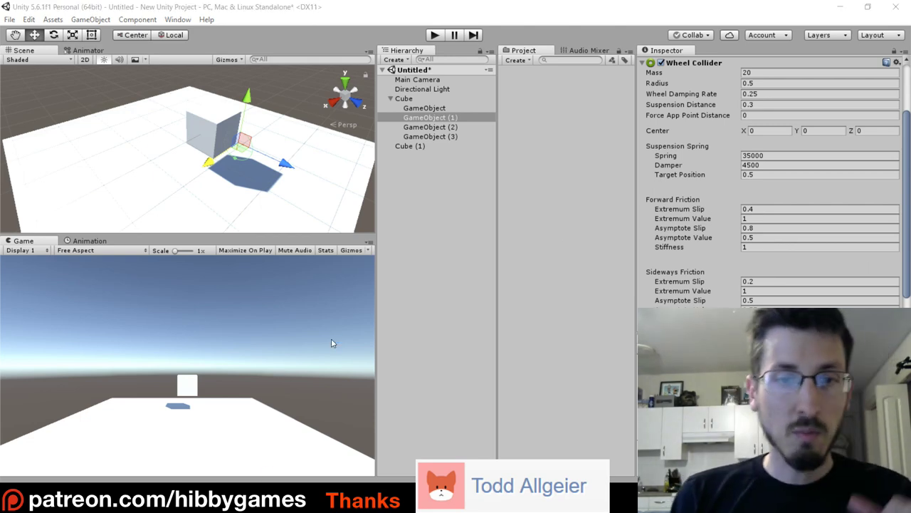
pyautogui.hotkey('alt', 'Tab')
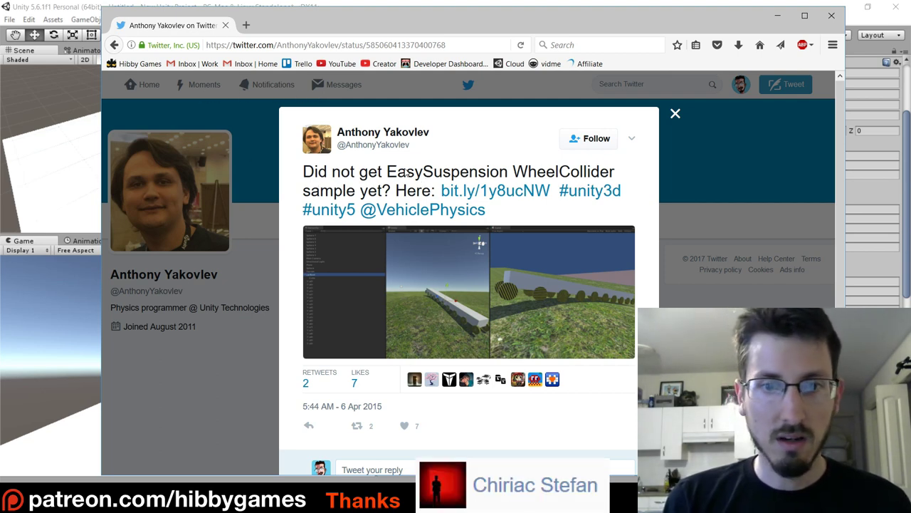
# Step: Follow the tweet's bit.ly link to download EasySuspension.zip
pyautogui.scroll(-2, 440, 223)
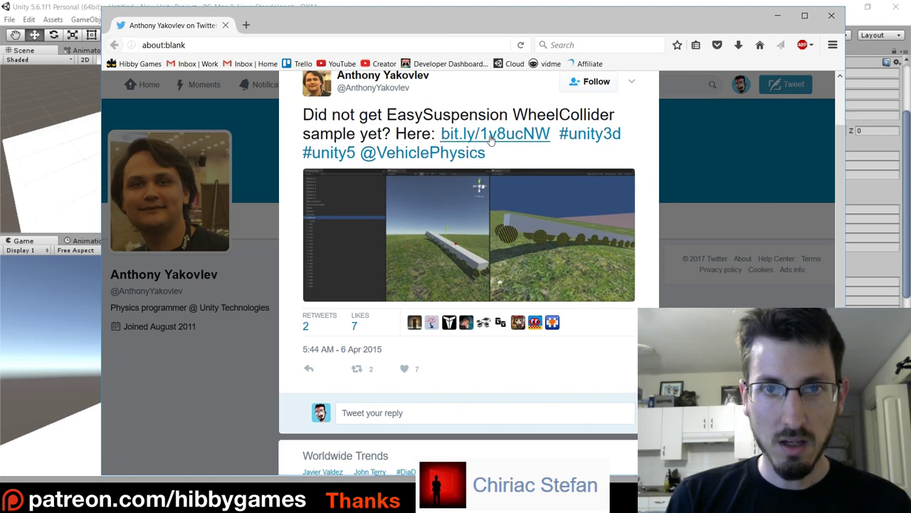
pyautogui.click(491, 135)
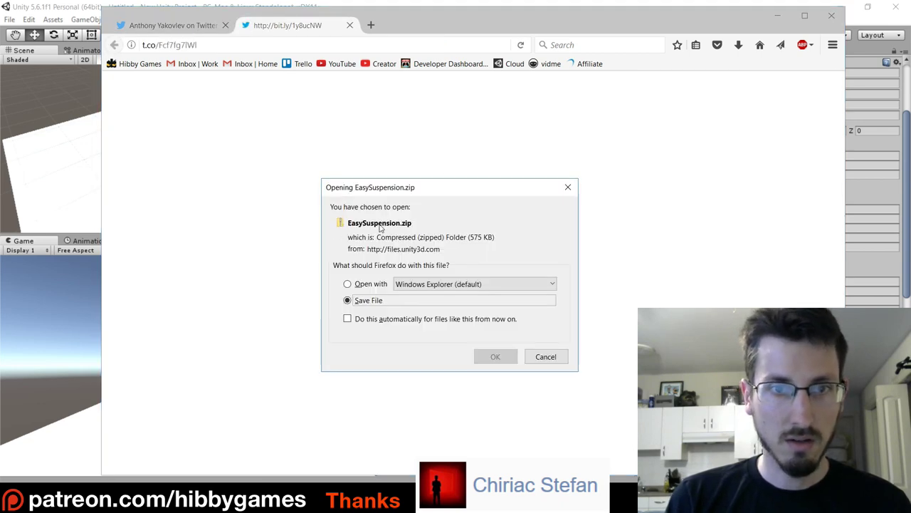
pyautogui.click(568, 188)
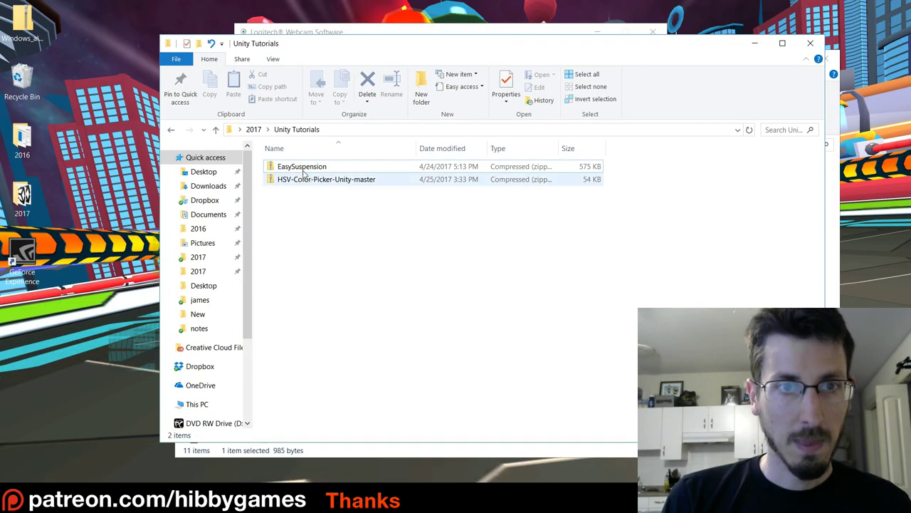
# Step: Extract EasySuspension.zip using Extract All
pyautogui.rightClick(298, 168)
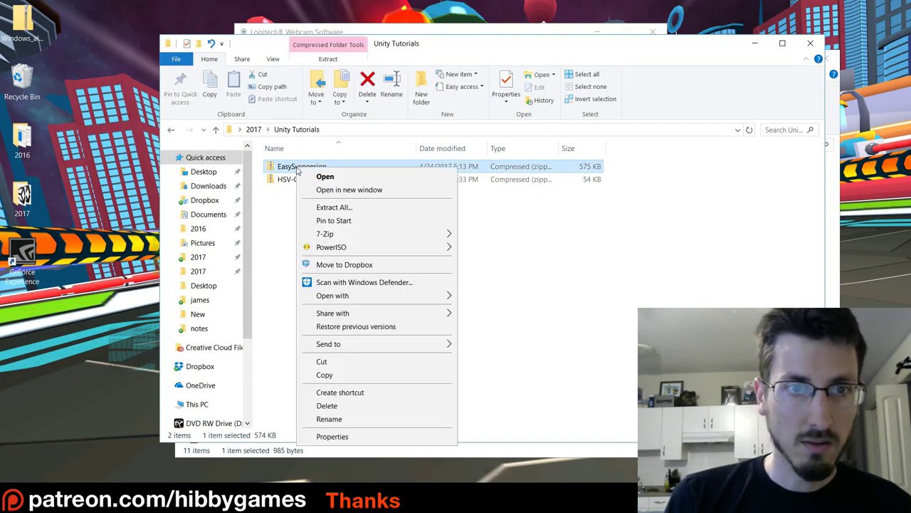
pyautogui.click(389, 207)
pyautogui.click(549, 371)
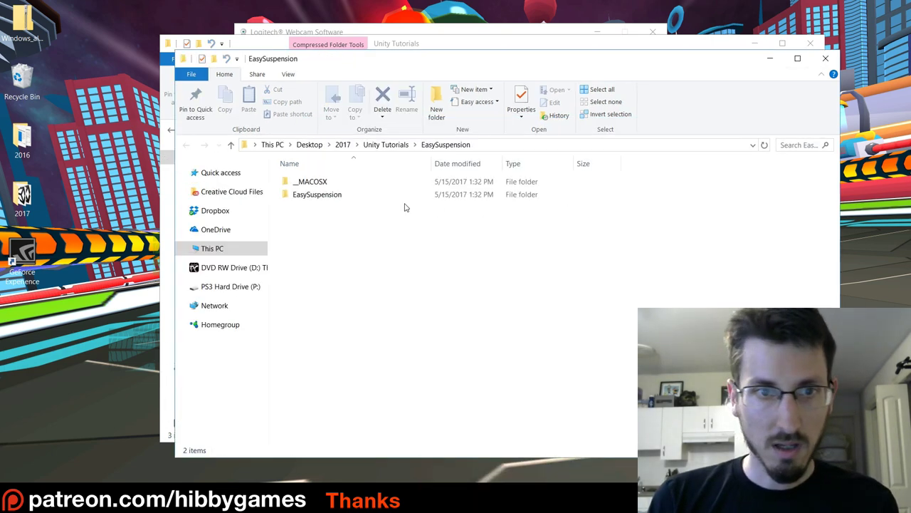
# Step: Check the extracted EasySuspension folders, then launch the Unity 5.6.1f1 shortcut in 2017
pyautogui.doubleClick(293, 195)
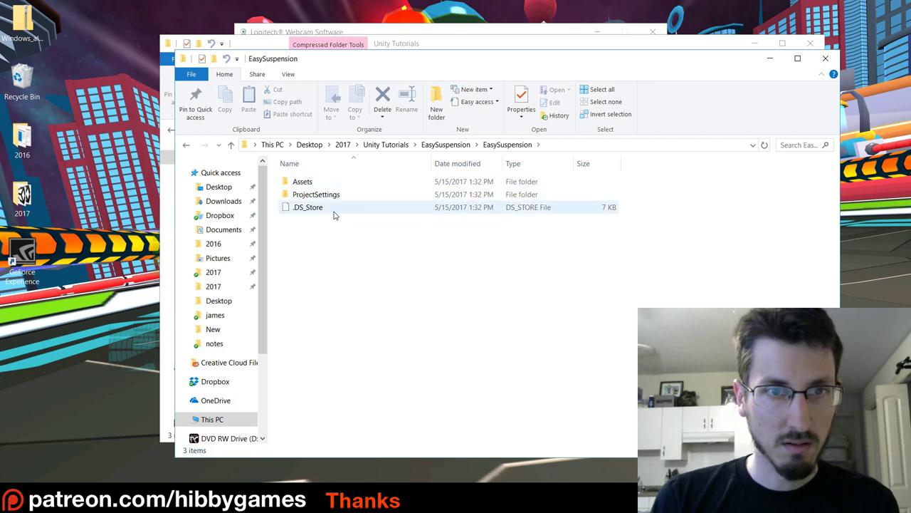
pyautogui.click(445, 144)
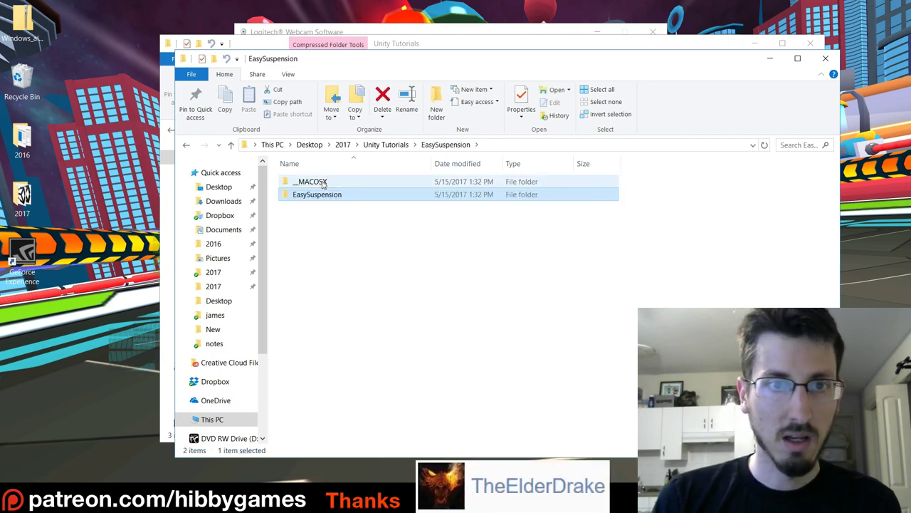
pyautogui.hotkey('alt', 'Up')
pyautogui.hotkey('alt', 'Up')
pyautogui.click(291, 311)
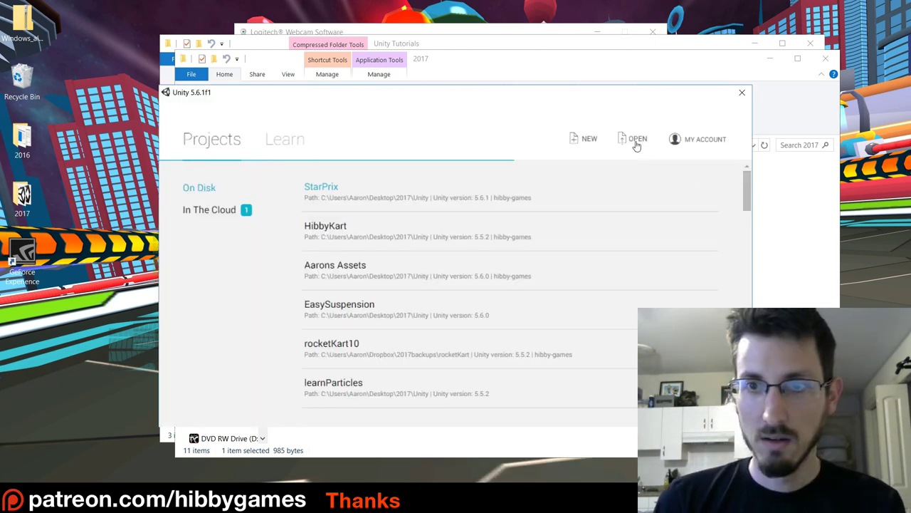
# Step: Open the inner EasySuspension folder as a project, continuing past the editor-version warning
pyautogui.click(633, 140)
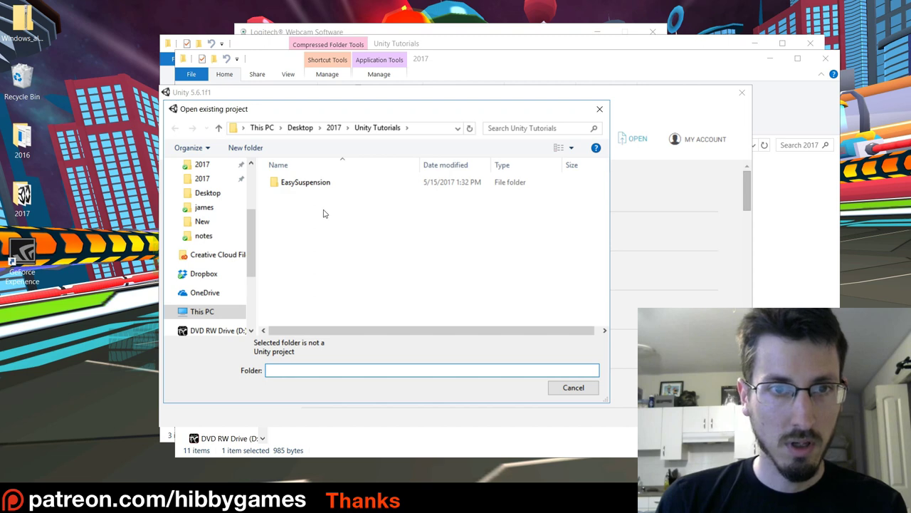
pyautogui.doubleClick(277, 183)
pyautogui.click(282, 195)
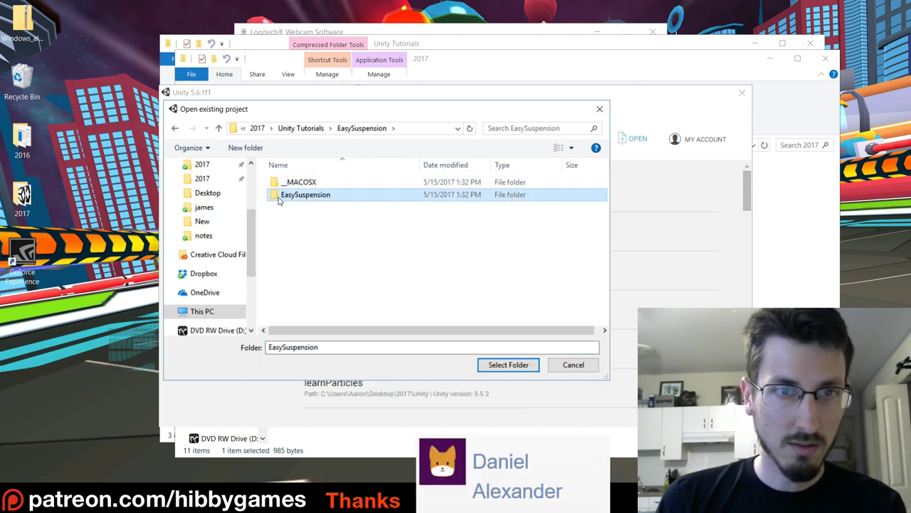
pyautogui.click(507, 366)
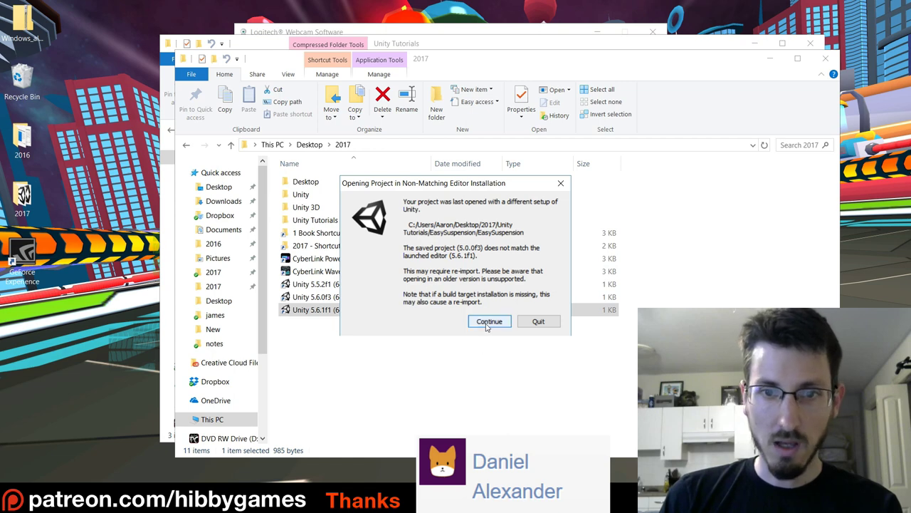
pyautogui.click(489, 321)
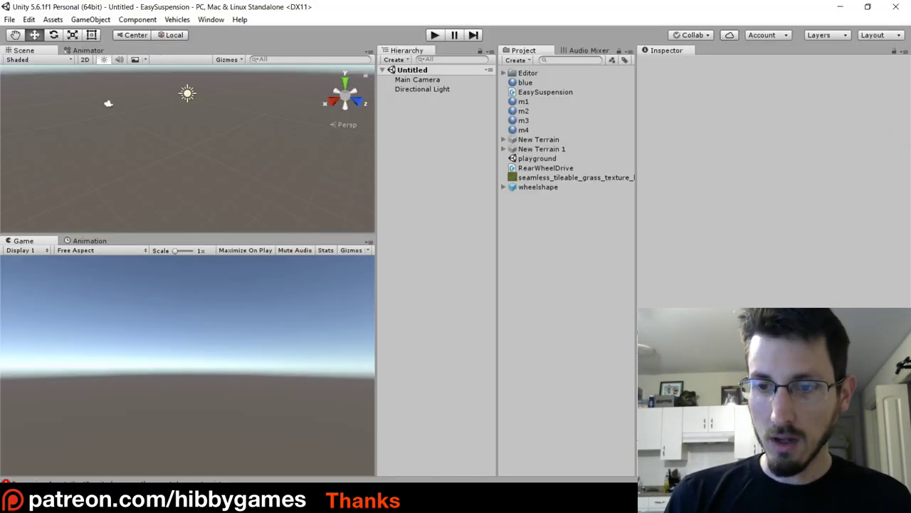
# Step: Open the playground scene, play it, and drive the carRoot car in the Game view
pyautogui.click(514, 158)
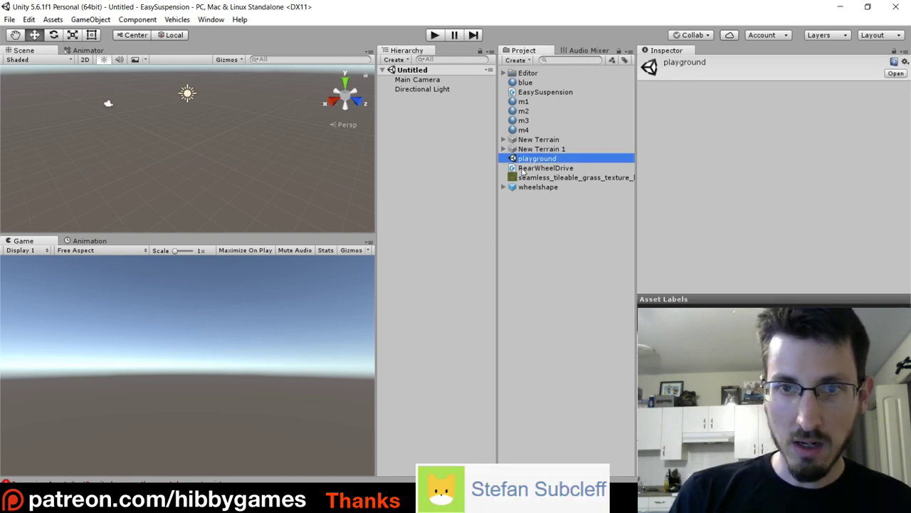
pyautogui.doubleClick(514, 158)
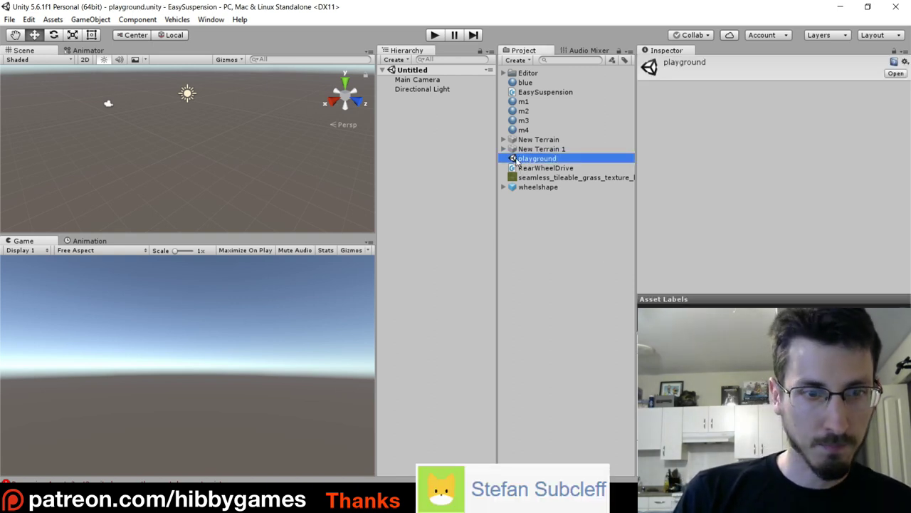
pyautogui.click(435, 35)
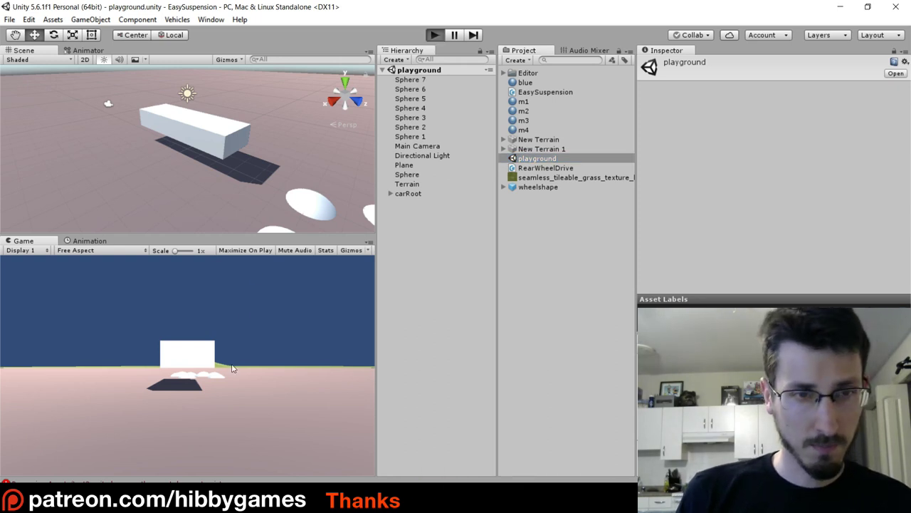
pyautogui.click(423, 193)
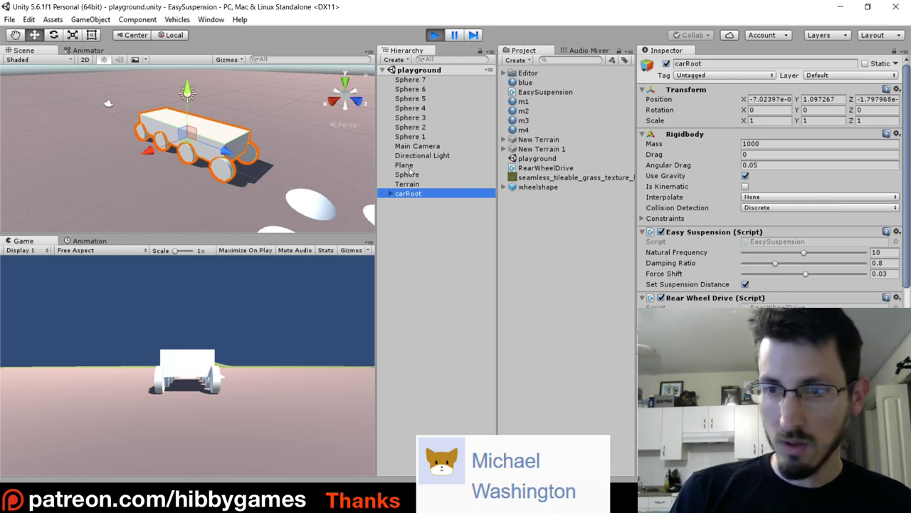
pyautogui.scroll(-2, 800, 206)
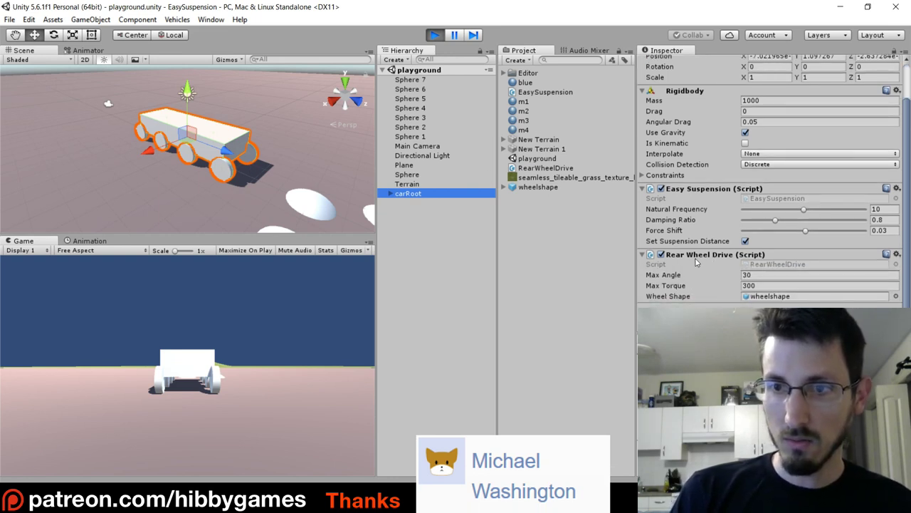
pyautogui.click(237, 349)
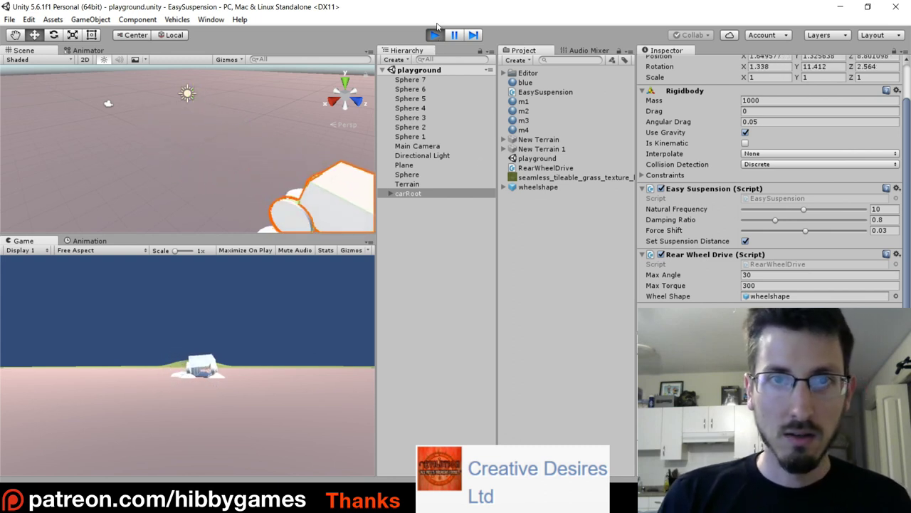
pyautogui.hotkey('ctrl', 'p')
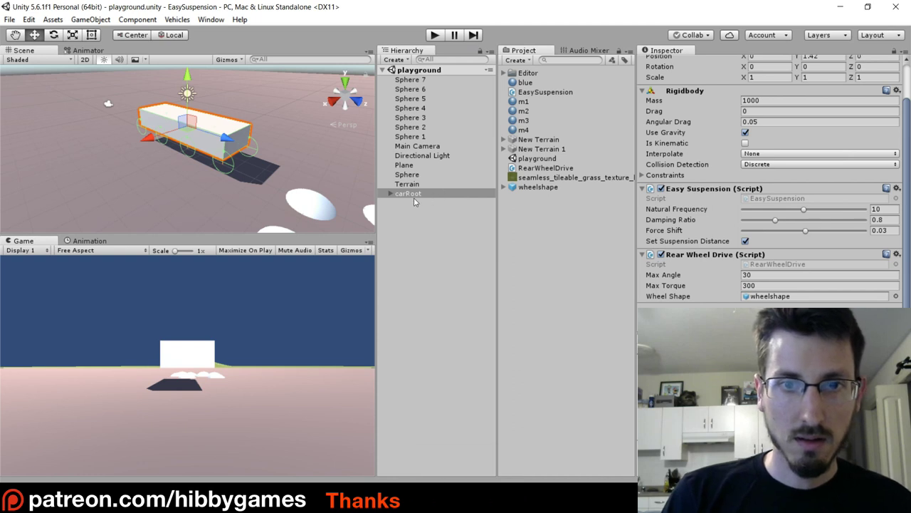
# Step: Create an EasySuspension folder and move all project assets into it
pyautogui.click(531, 61)
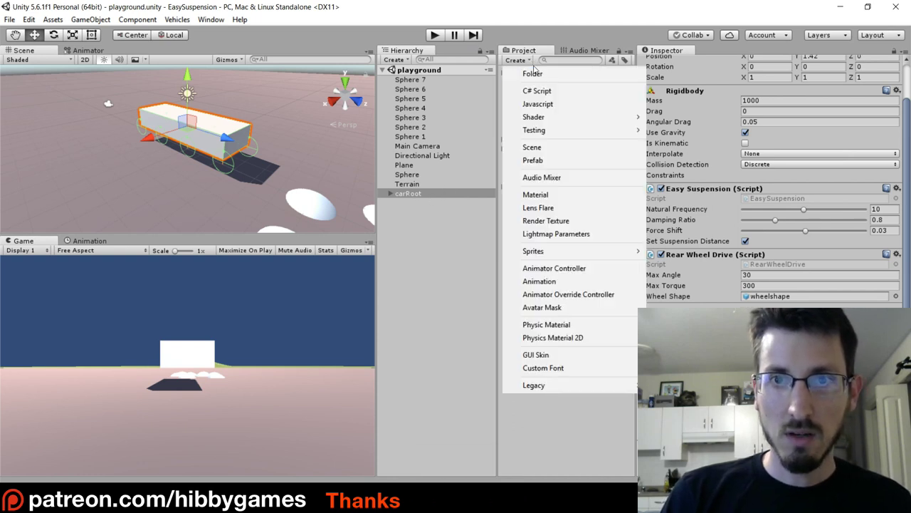
pyautogui.click(534, 73)
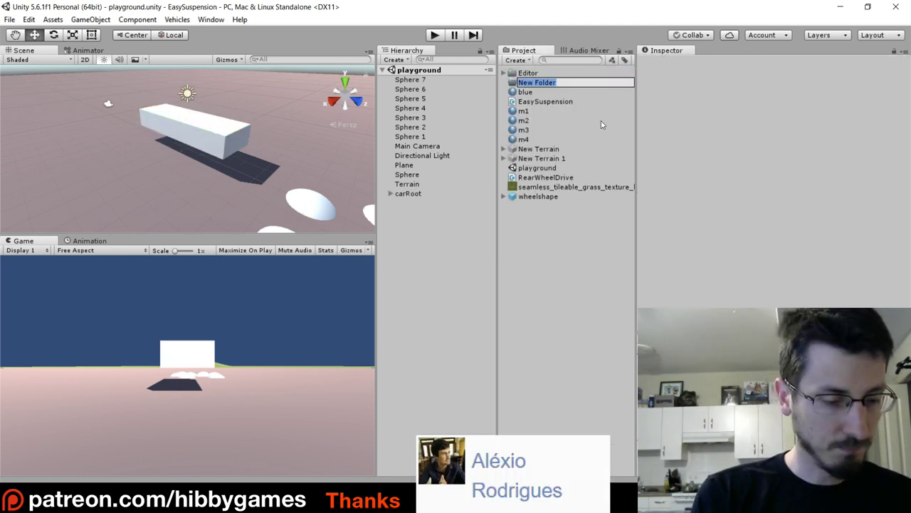
pyautogui.write('EasySuspension')
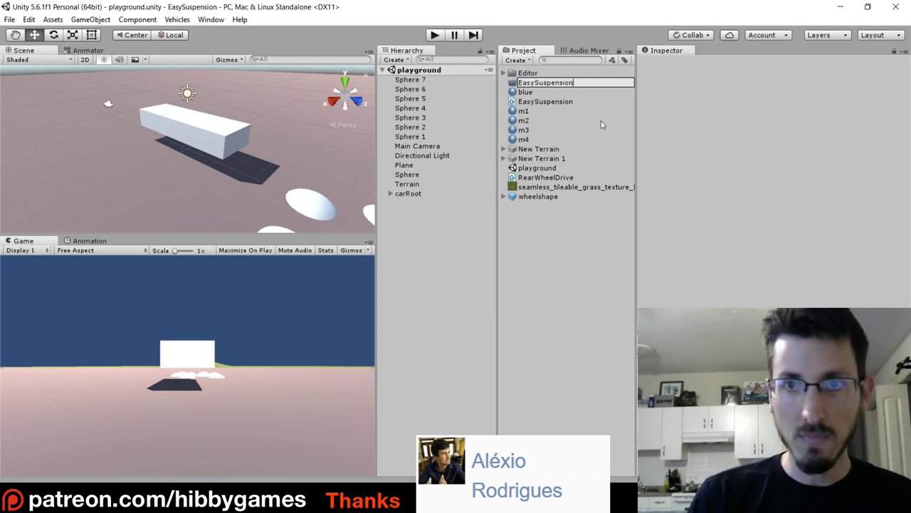
pyautogui.press('Return')
pyautogui.click(530, 82)
pyautogui.keyDown('shift'); pyautogui.click(539, 200); pyautogui.keyUp('shift')
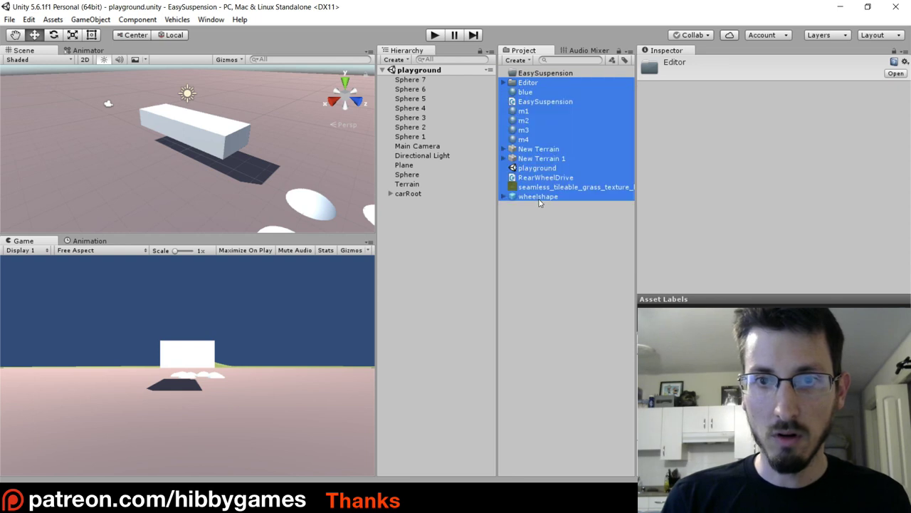
pyautogui.moveTo(531, 86); pyautogui.dragTo(536, 72)
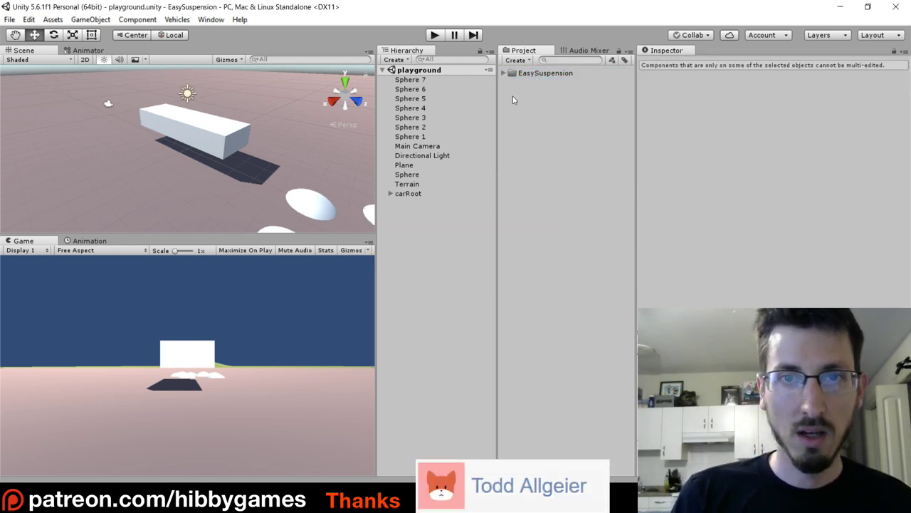
# Step: Create a new project folder named scenes
pyautogui.click(515, 60)
pyautogui.click(528, 73)
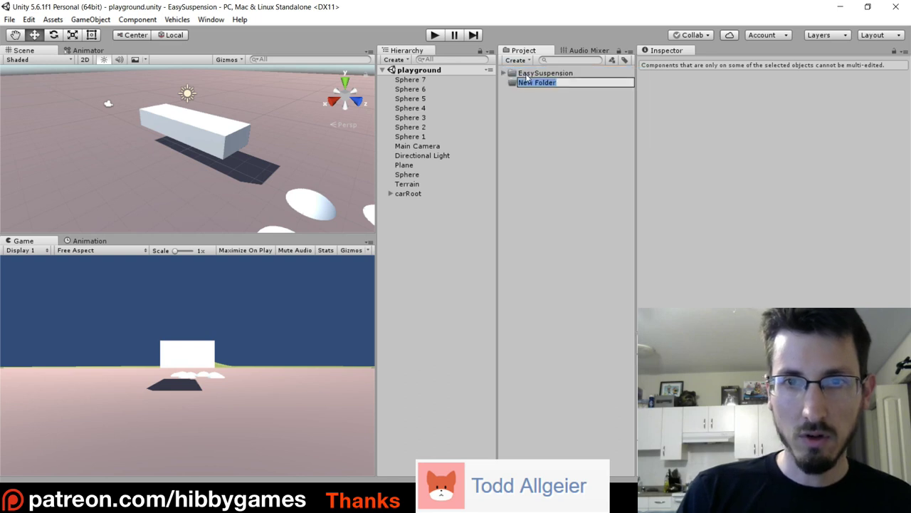
pyautogui.write('sc')
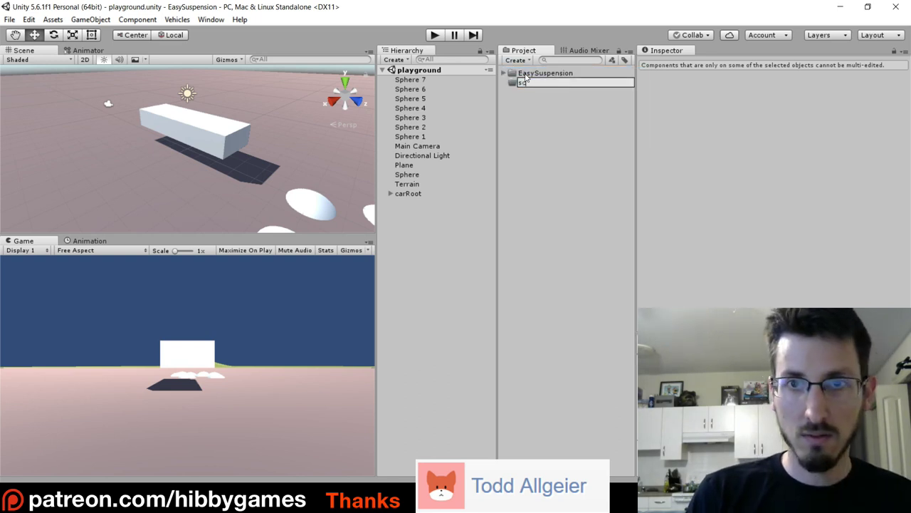
pyautogui.write('enes')
pyautogui.press('Return')
# Step: Save the scene as scene01 inside the scenes folder
pyautogui.click(10, 20)
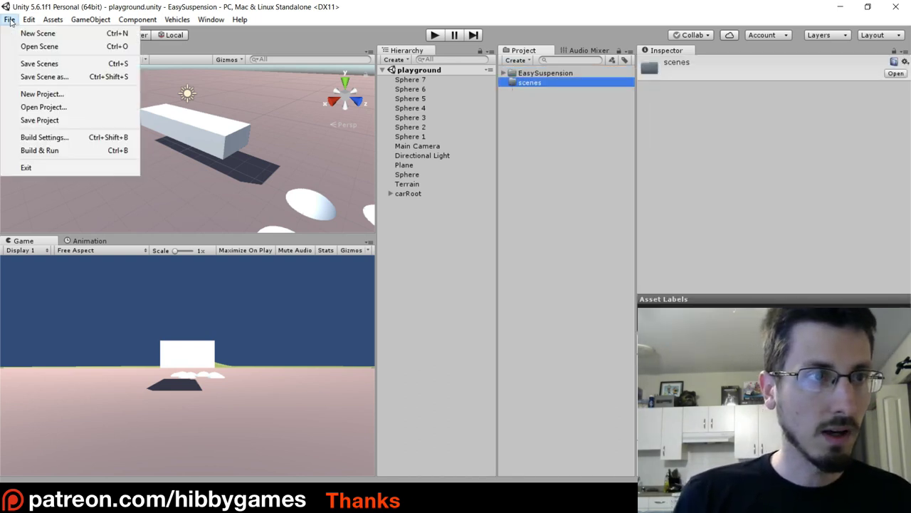
pyautogui.click(81, 75)
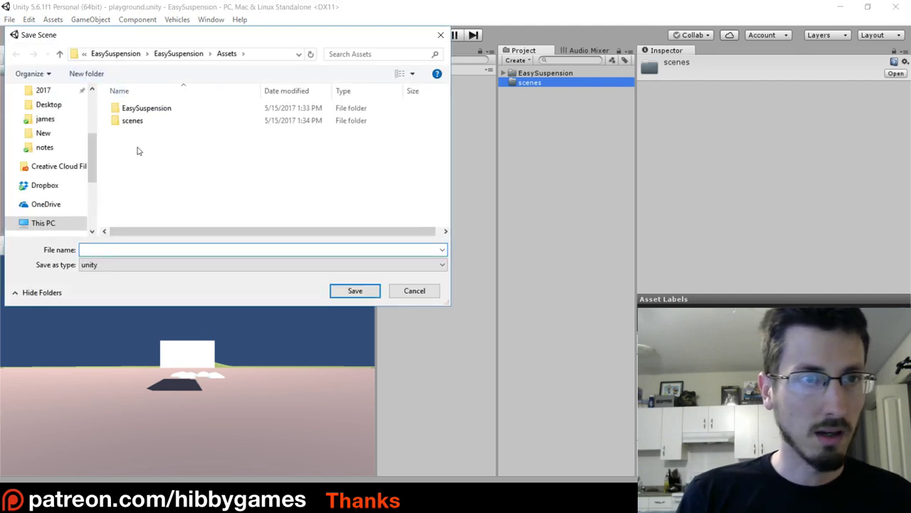
pyautogui.doubleClick(132, 120)
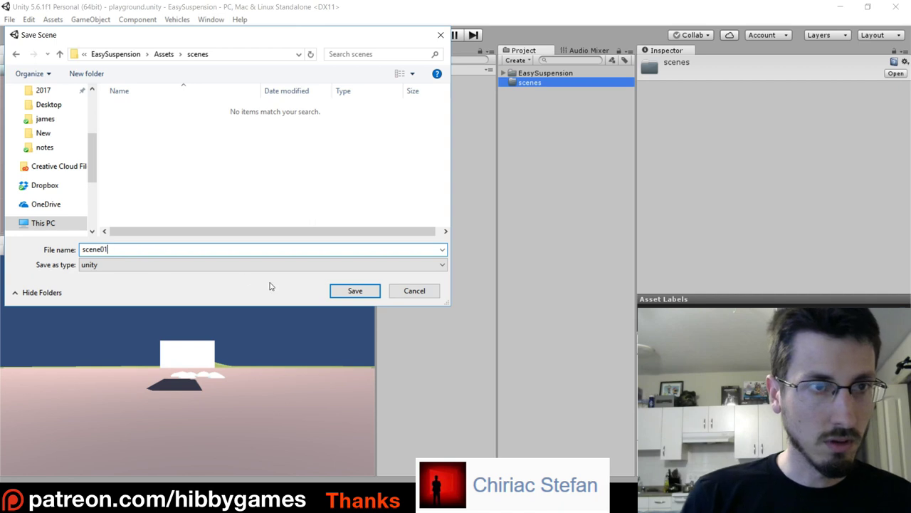
pyautogui.write('scene01')
pyautogui.click(362, 289)
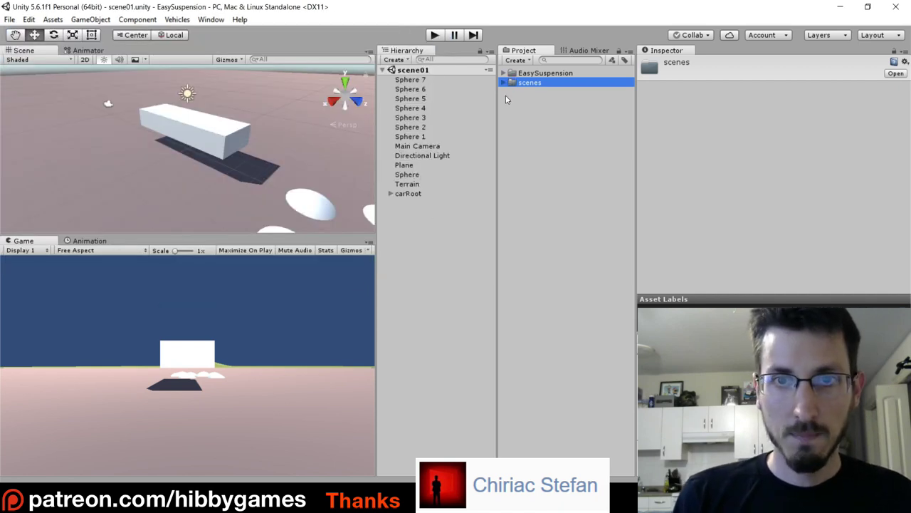
pyautogui.click(404, 195)
# Step: Delete carRoot from scene01 and view the BoxyCarWizard script in EasySuspension > Editor
pyautogui.rightClick(404, 196)
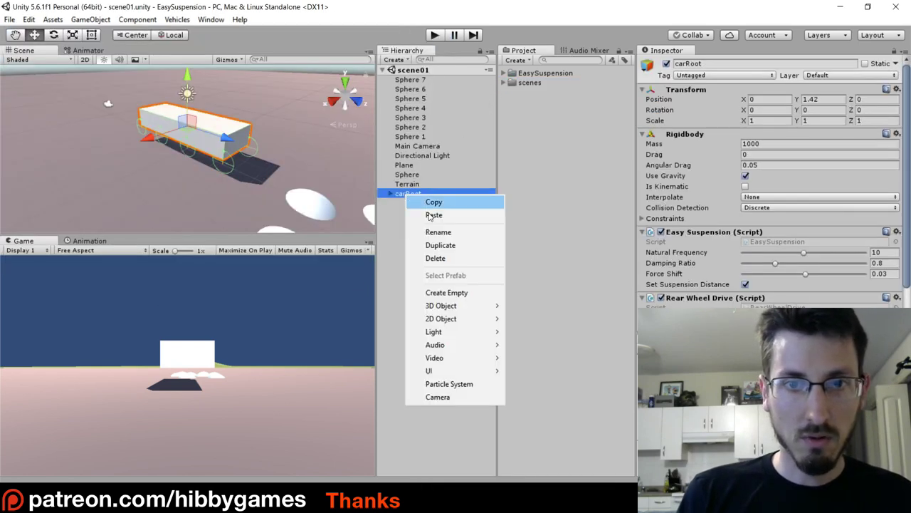
pyautogui.click(443, 259)
pyautogui.click(504, 72)
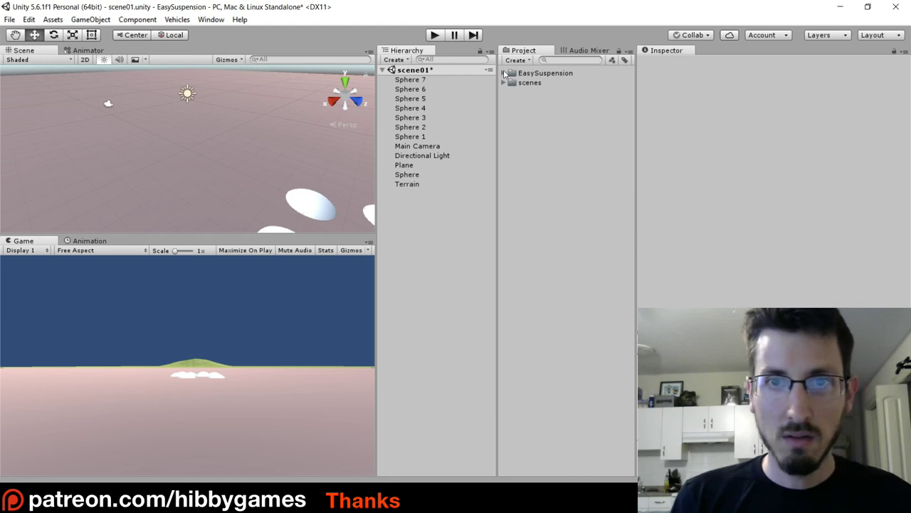
pyautogui.click(512, 83)
pyautogui.click(559, 92)
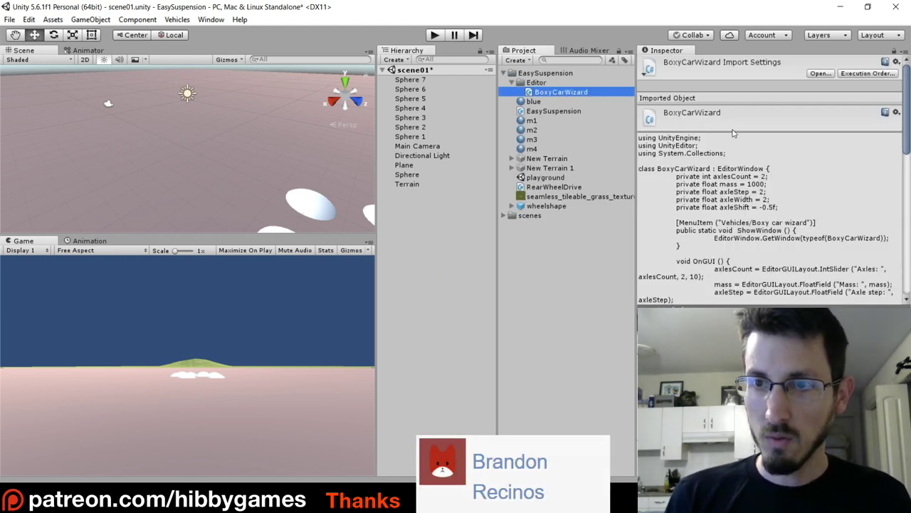
pyautogui.scroll(-1, 758, 164)
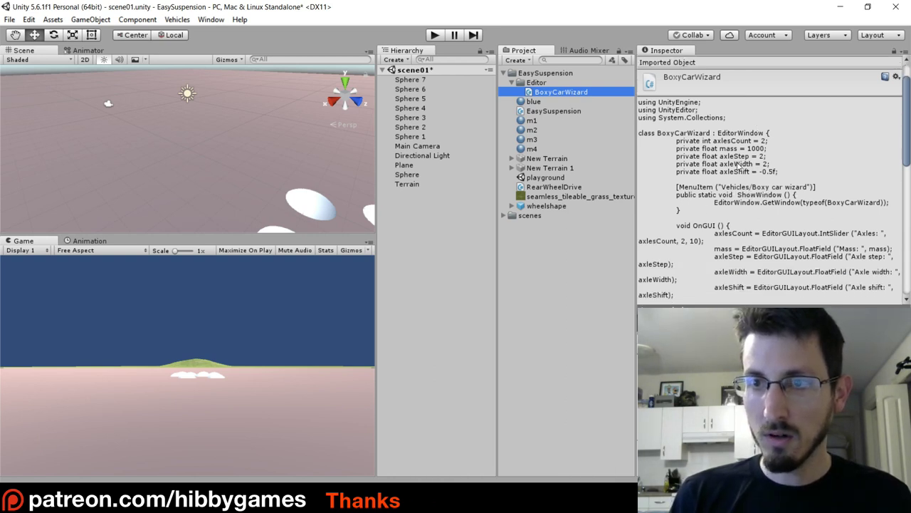
pyautogui.click(419, 216)
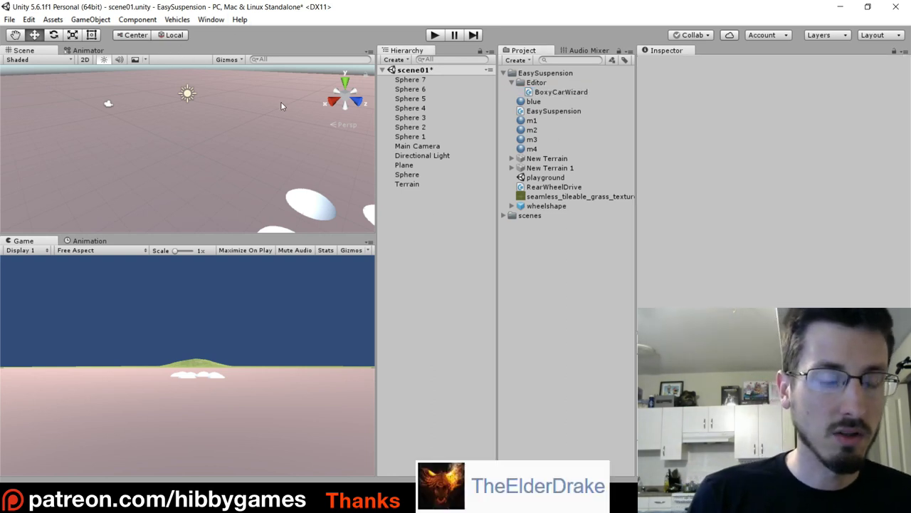
# Step: Generate a test car with the Boxy car wizard, then delete the oversized carRoot
pyautogui.click(176, 20)
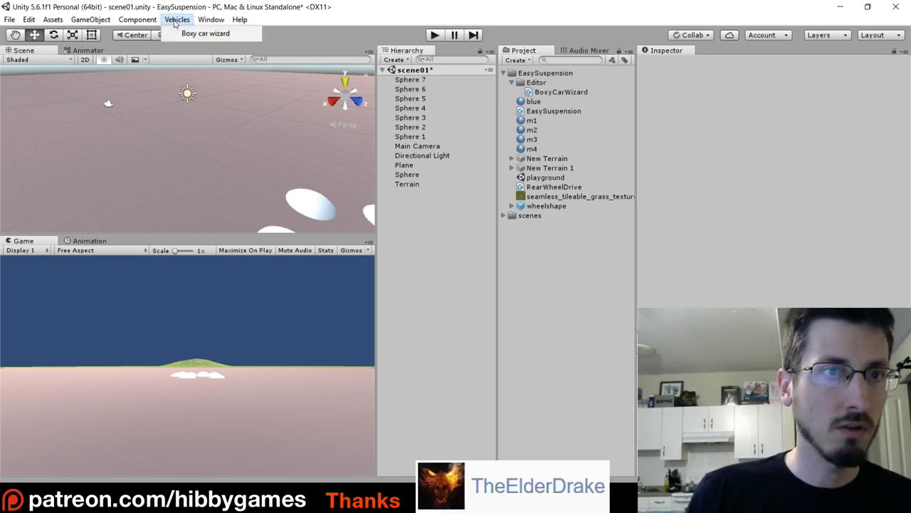
pyautogui.click(215, 35)
pyautogui.moveTo(509, 112); pyautogui.dragTo(435, 121)
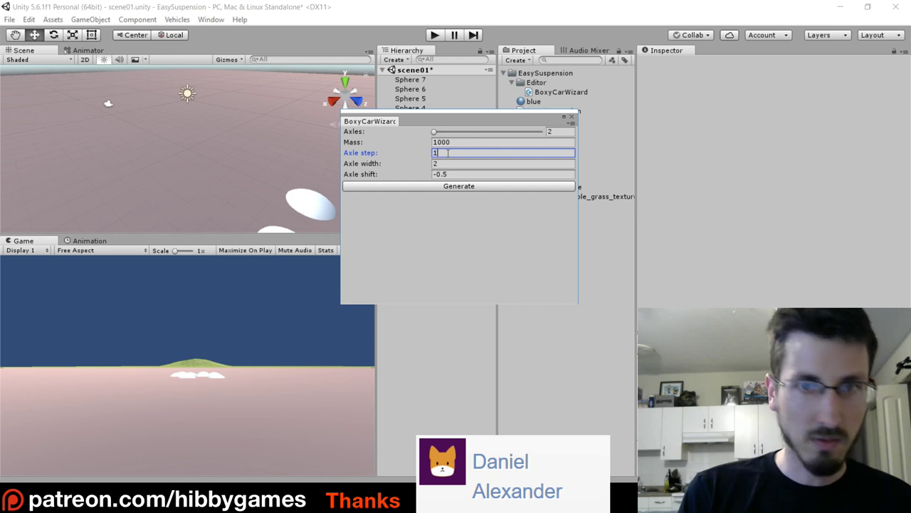
pyautogui.click(454, 187)
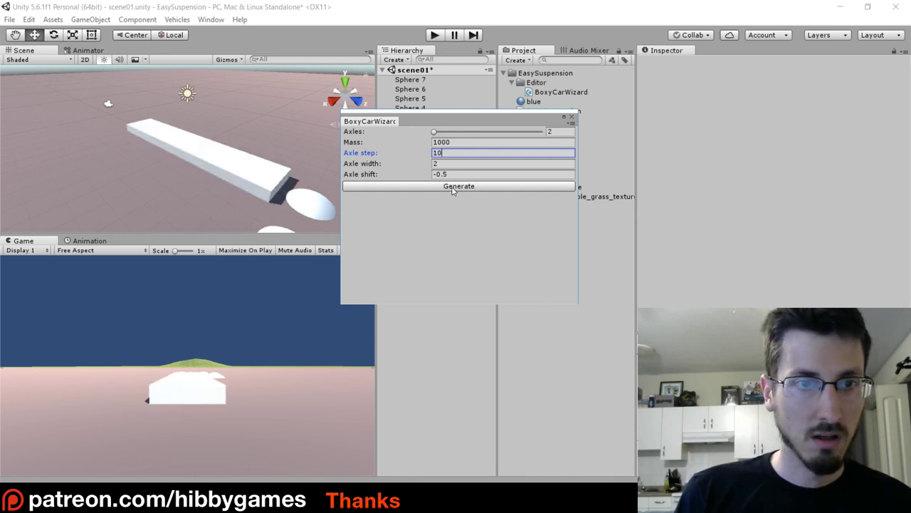
pyautogui.moveTo(442, 122); pyautogui.dragTo(636, 122)
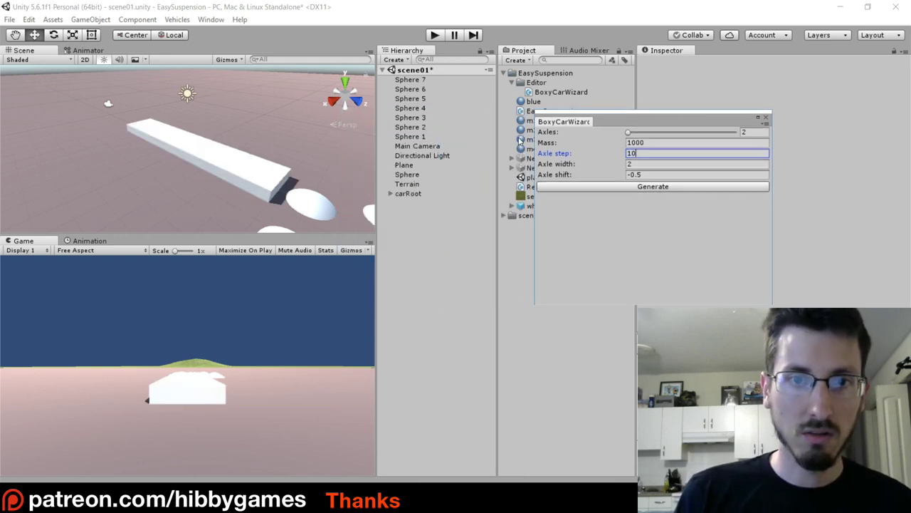
pyautogui.click(404, 193)
pyautogui.moveTo(190, 89); pyautogui.dragTo(191, 68)
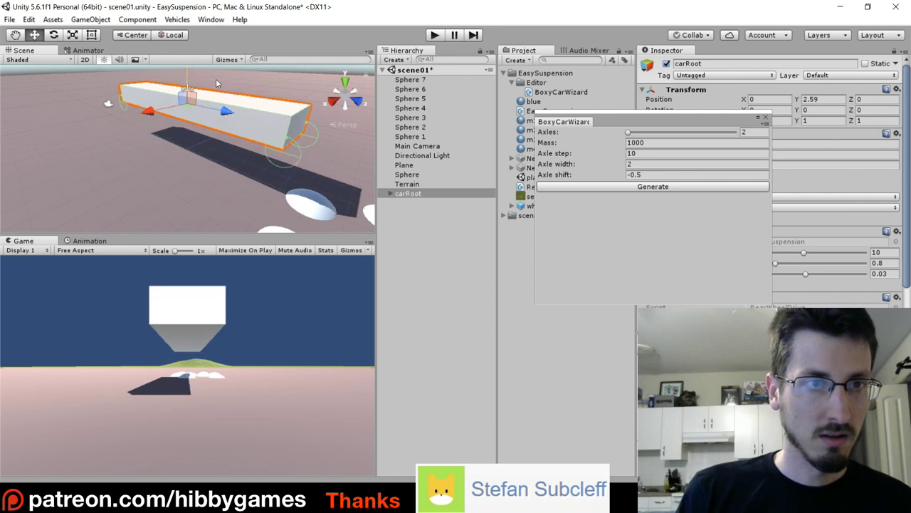
pyautogui.rightClick(408, 191)
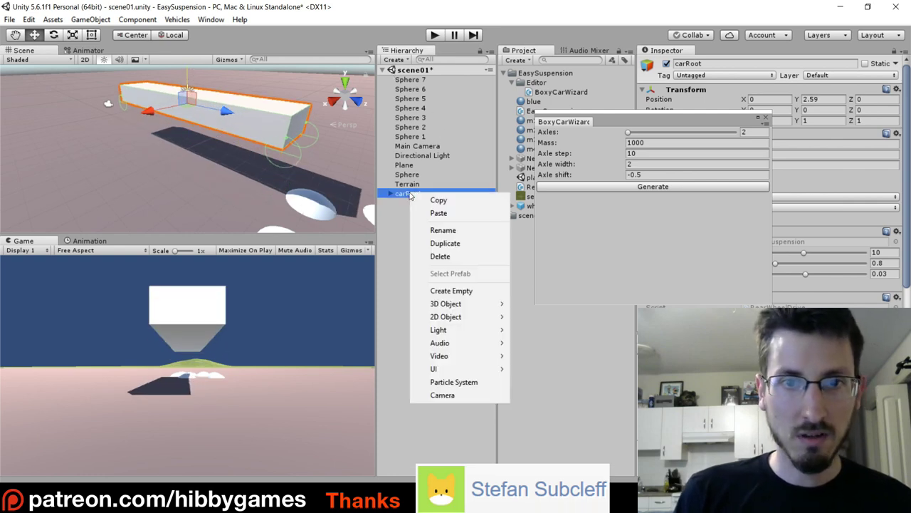
pyautogui.click(444, 251)
# Step: Regenerate the car with the wizard's Axle step set to 1.75 and Axle width 1.5
pyautogui.click(641, 153)
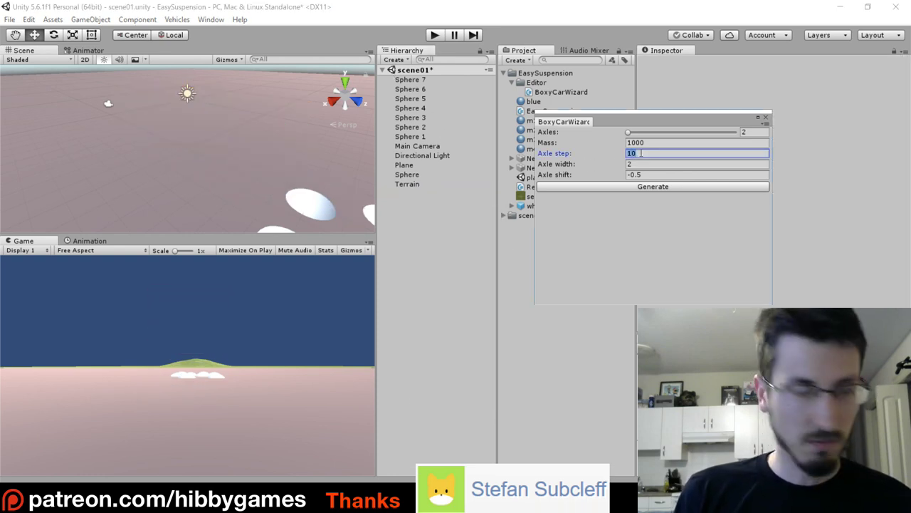
pyautogui.write('1')
pyautogui.click(636, 164)
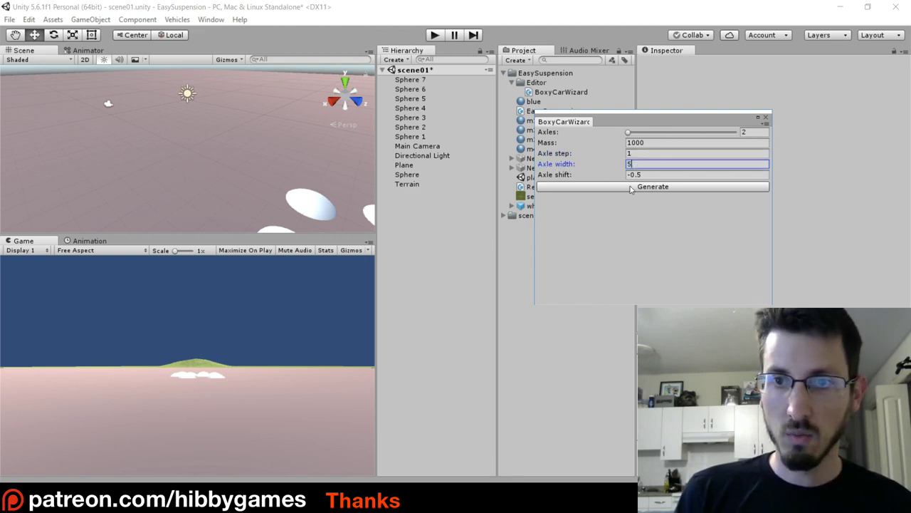
pyautogui.click(630, 188)
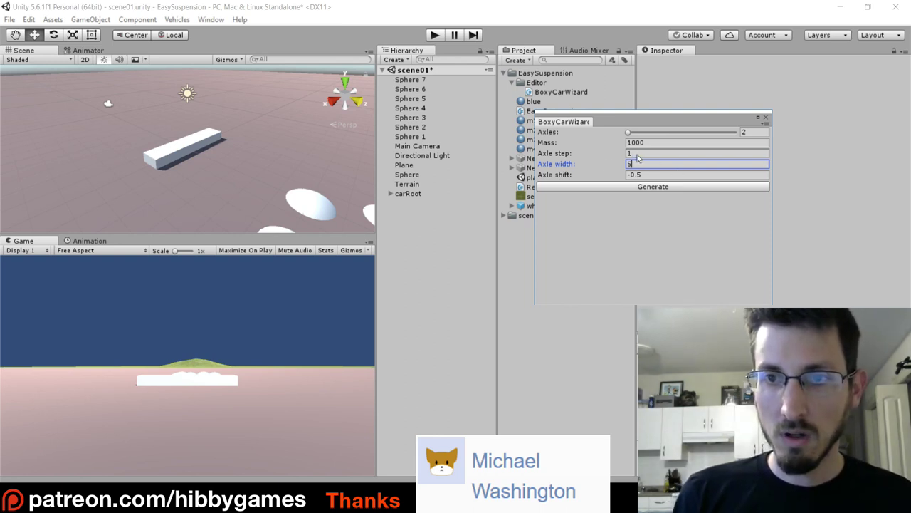
pyautogui.click(633, 154)
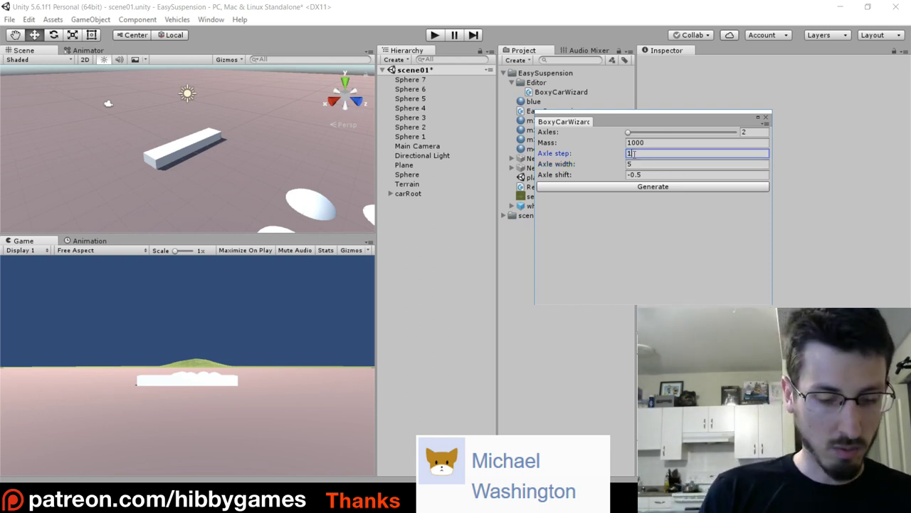
pyautogui.write('1.75')
pyautogui.click(649, 165)
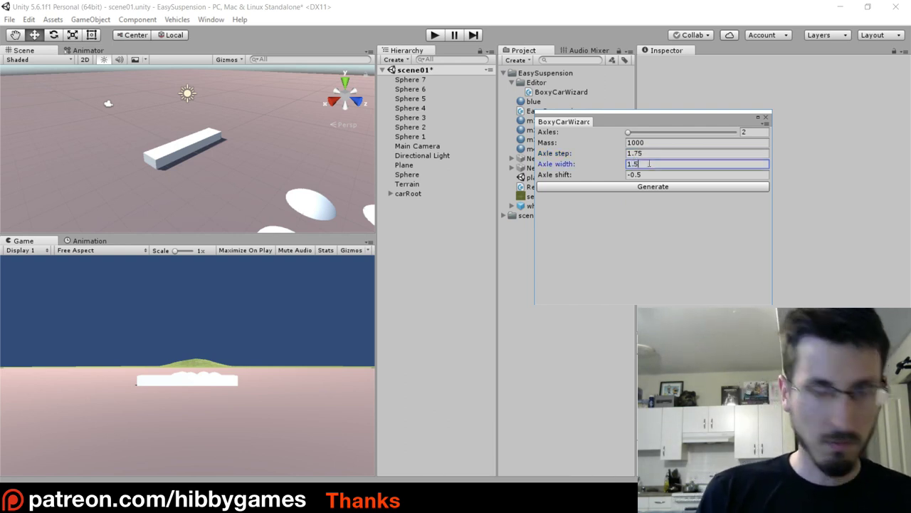
pyautogui.click(656, 188)
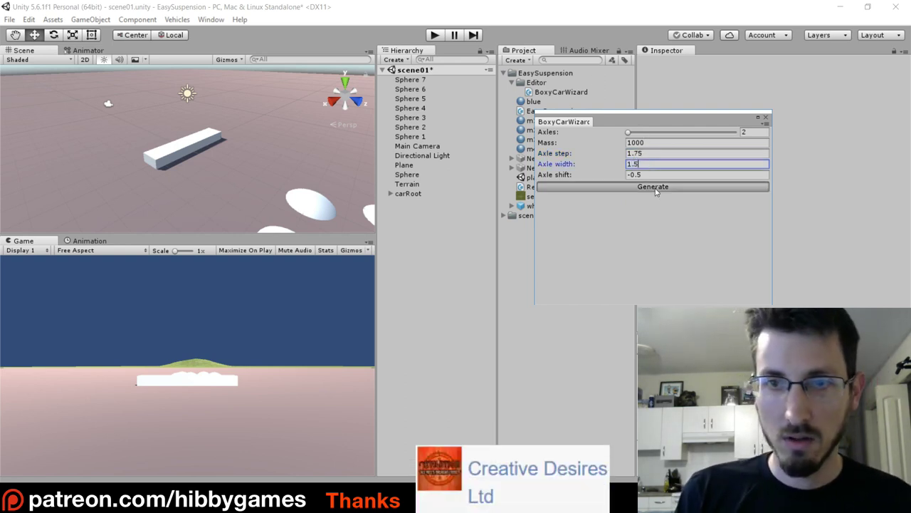
# Step: Delete the older carRoot and lift the remaining car above the ground
pyautogui.click(417, 194)
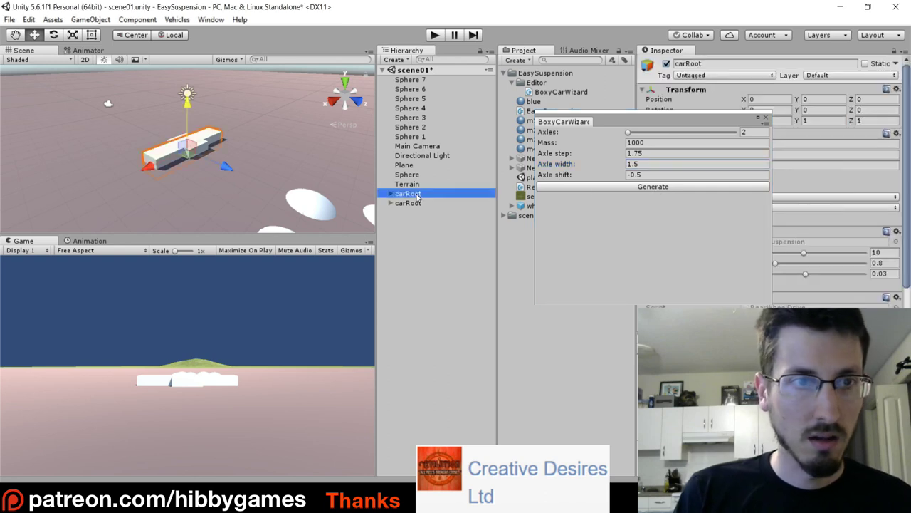
pyautogui.rightClick(418, 194)
pyautogui.click(471, 260)
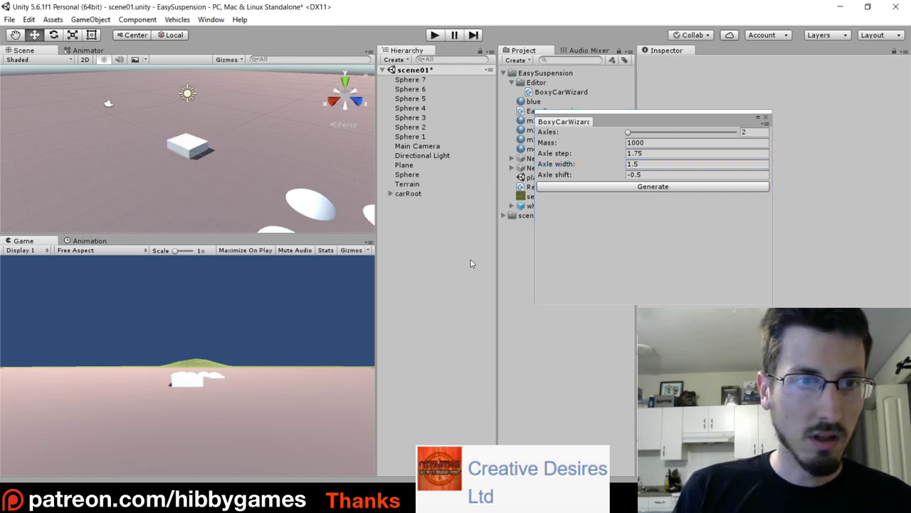
pyautogui.click(408, 194)
pyautogui.moveTo(189, 143)
pyautogui.mouseDown()
pyautogui.moveTo(187, 132)
pyautogui.moveTo(200, 147)
pyautogui.mouseUp()
pyautogui.scroll(5, 204, 164)
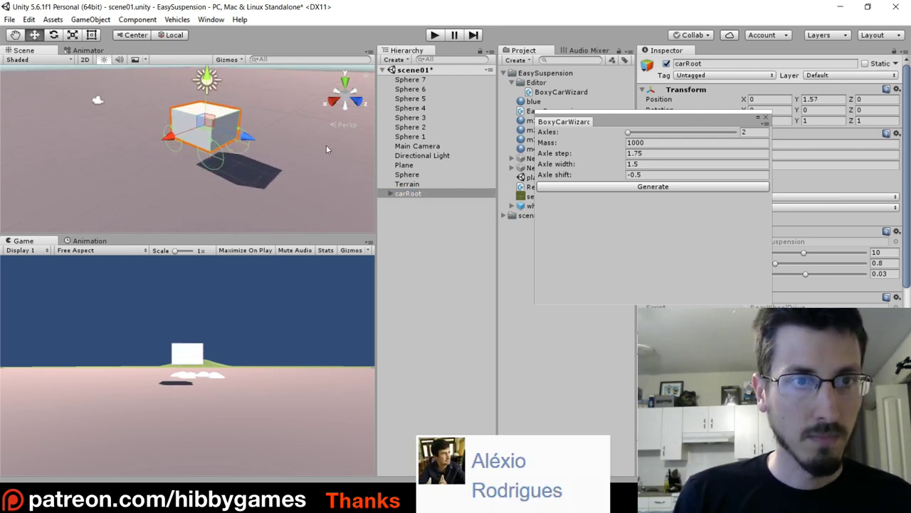
# Step: Expand carRoot and inspect each generated wheel object, a0l through a1r
pyautogui.click(391, 195)
pyautogui.click(410, 212)
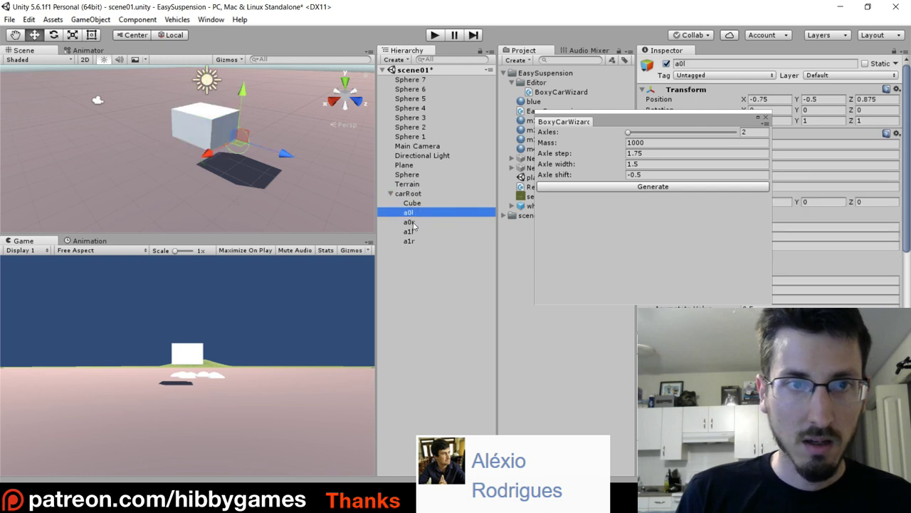
pyautogui.click(412, 222)
pyautogui.click(411, 231)
pyautogui.press('Down')
pyautogui.press('Up')
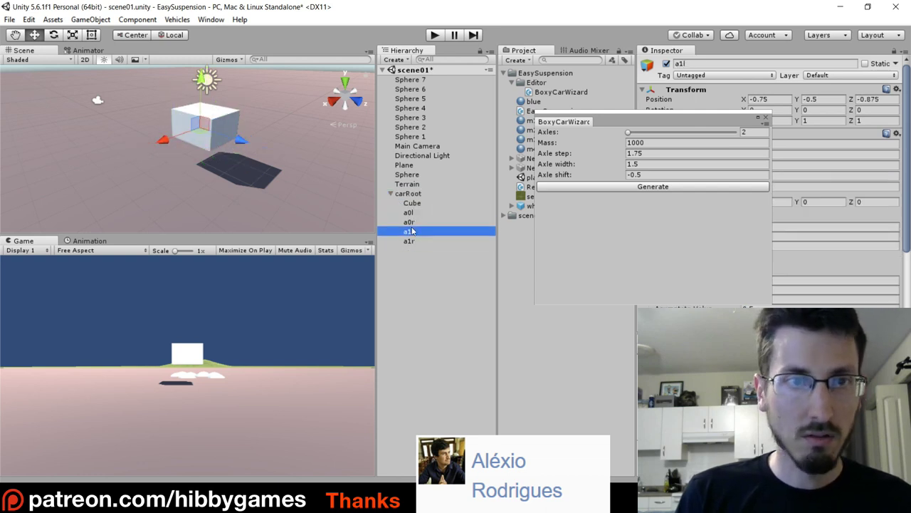
pyautogui.click(416, 243)
pyautogui.click(413, 214)
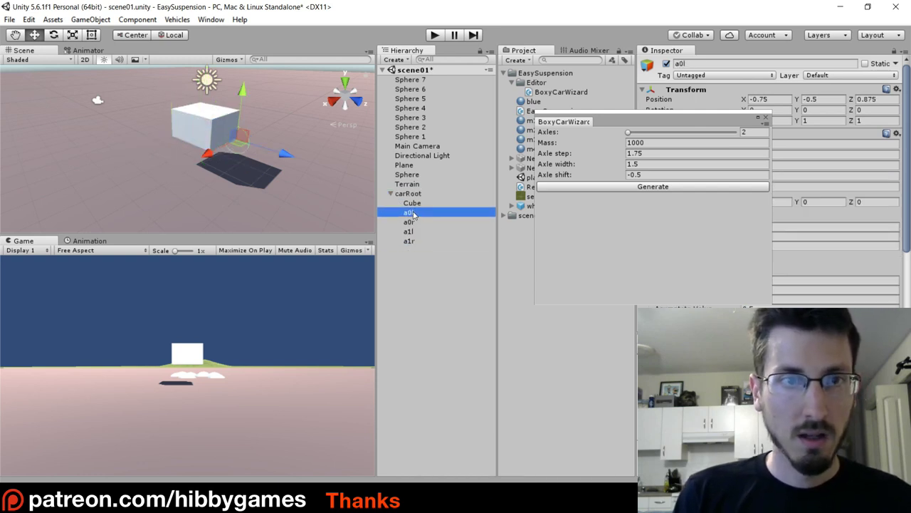
# Step: Close the BoxyCarWizard window, review carRoot's components, then deselect it
pyautogui.click(763, 117)
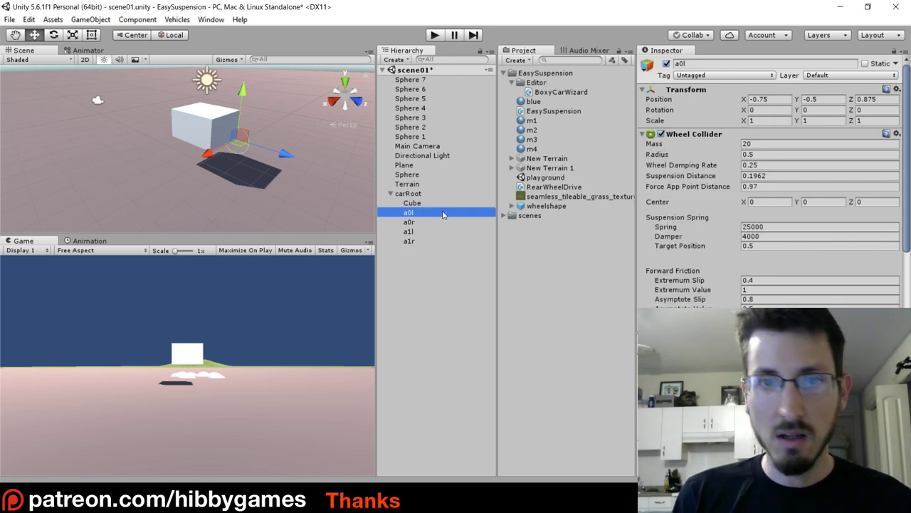
pyautogui.click(416, 195)
pyautogui.scroll(-2, 712, 197)
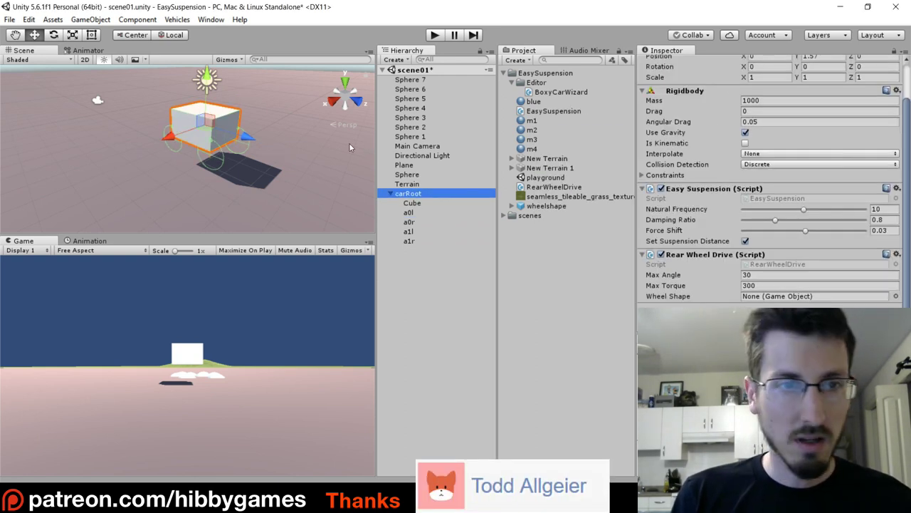
pyautogui.keyDown('ctrl'); pyautogui.click(410, 195); pyautogui.keyUp('ctrl')
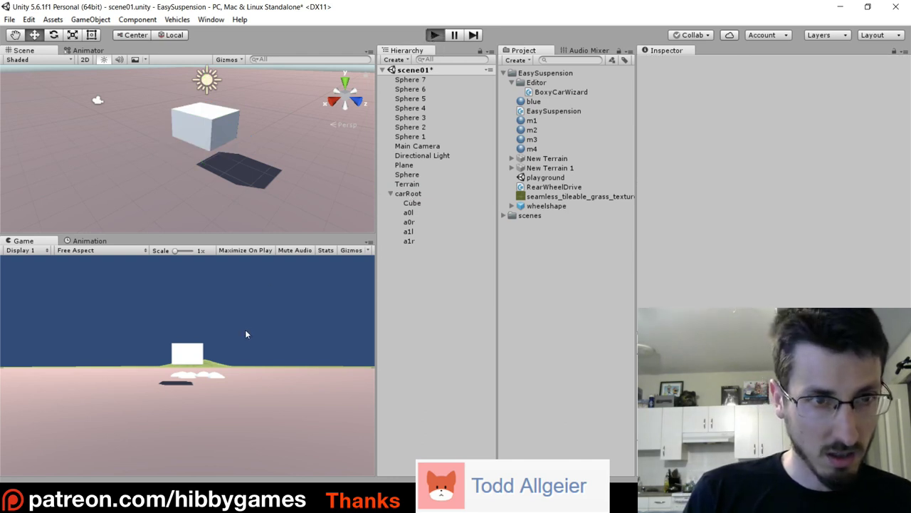
pyautogui.hotkey('ctrl', 'p')
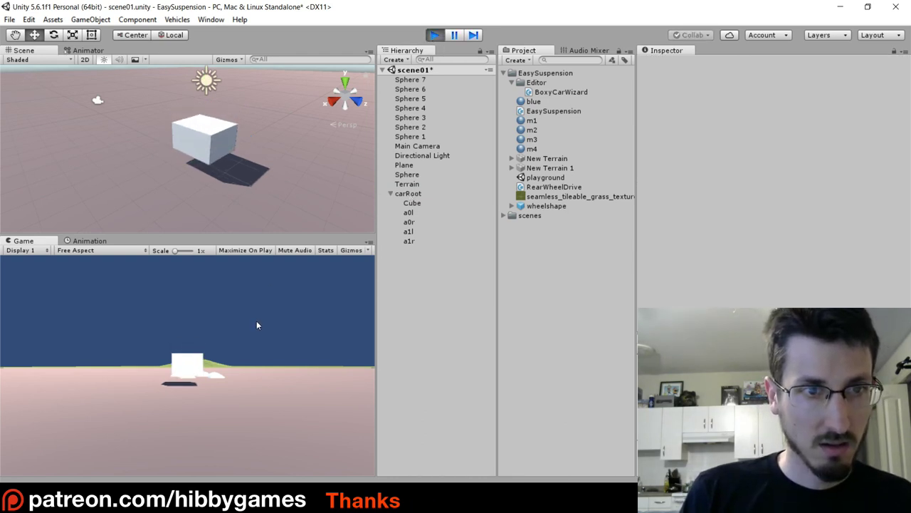
pyautogui.click(407, 194)
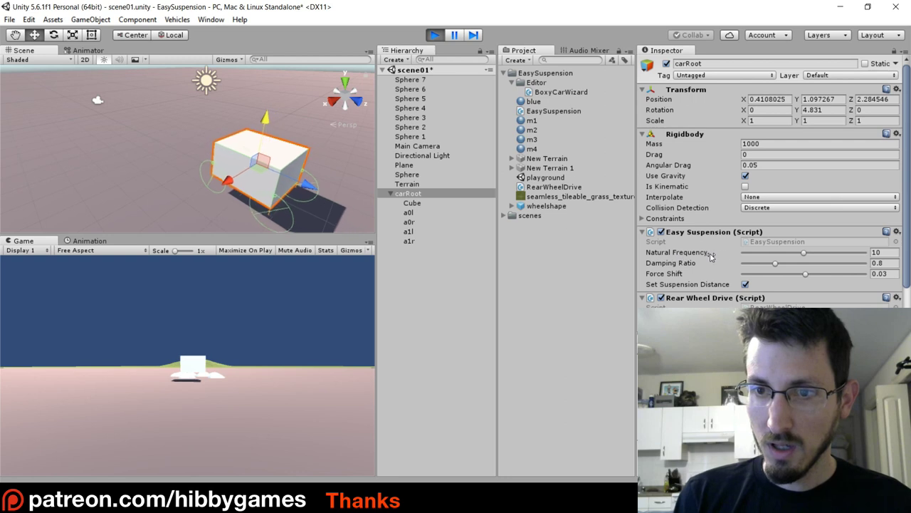
pyautogui.moveTo(803, 253); pyautogui.dragTo(776, 254)
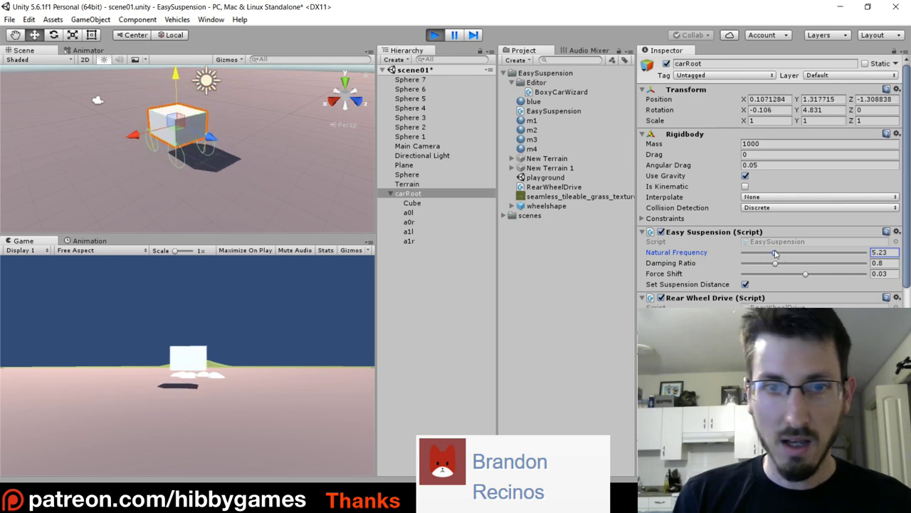
pyautogui.click(427, 212)
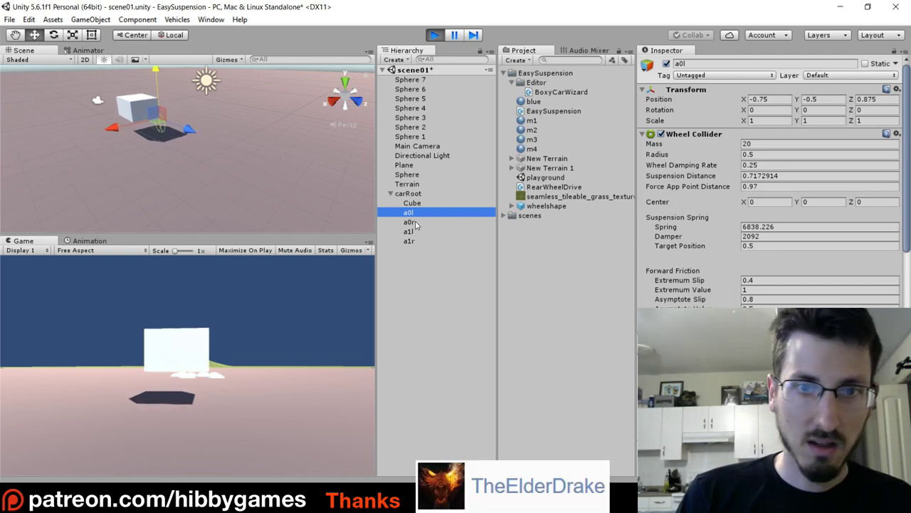
pyautogui.click(415, 194)
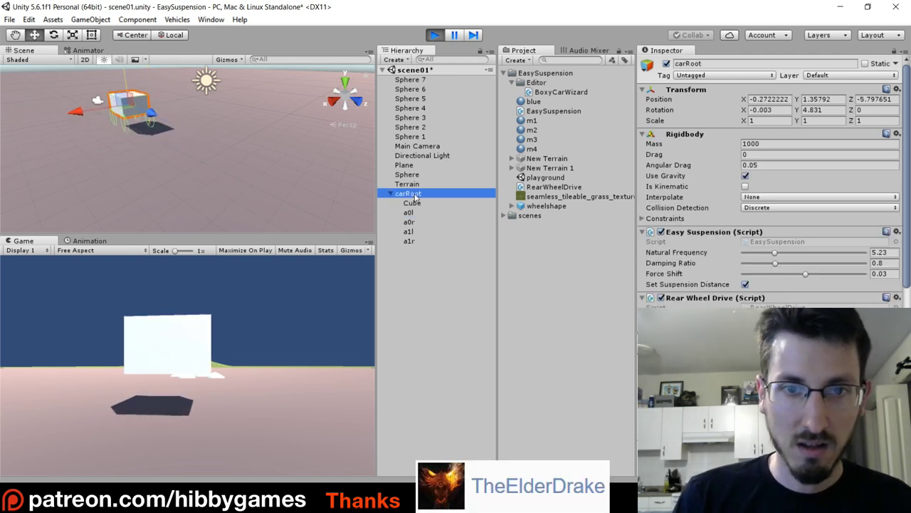
pyautogui.moveTo(776, 253); pyautogui.dragTo(775, 259)
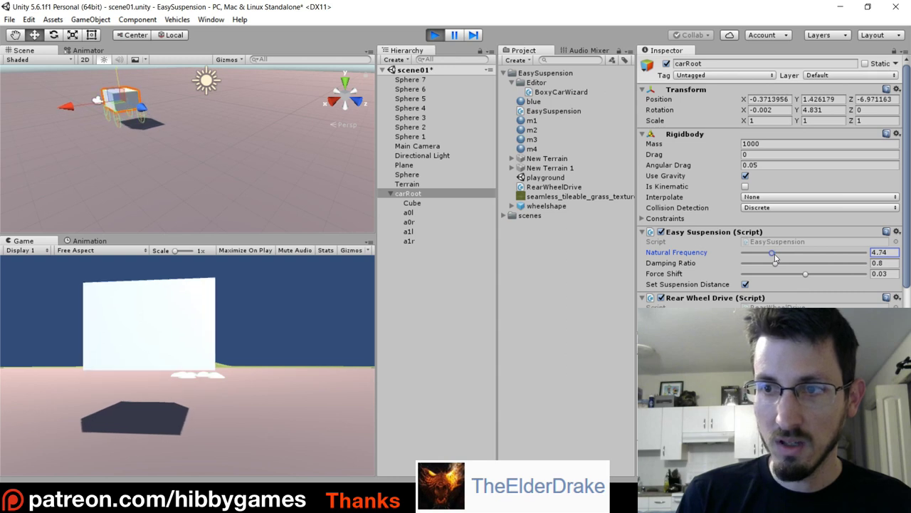
pyautogui.hotkey('ctrl', 'p')
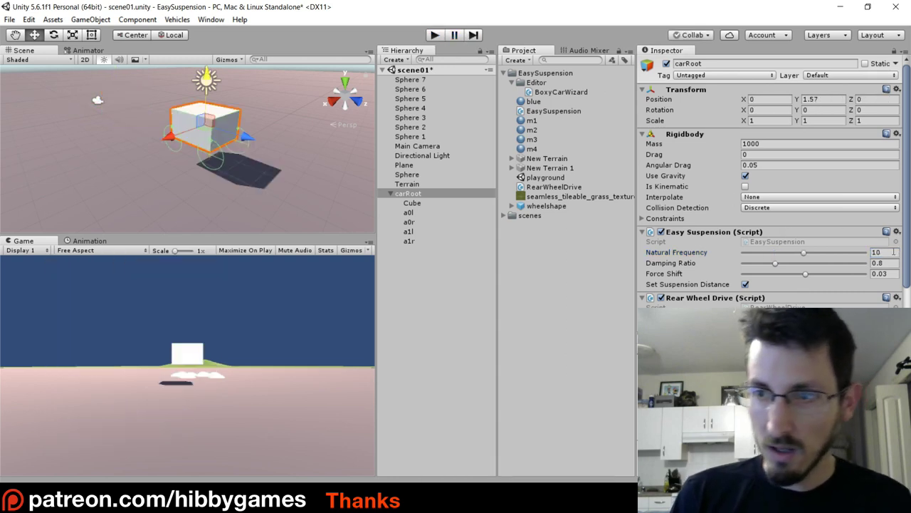
# Step: Give Easy Suspension Natural Frequency 7 and Rear Wheel Drive Max Torque 900, then enter Play mode
pyautogui.click(887, 252)
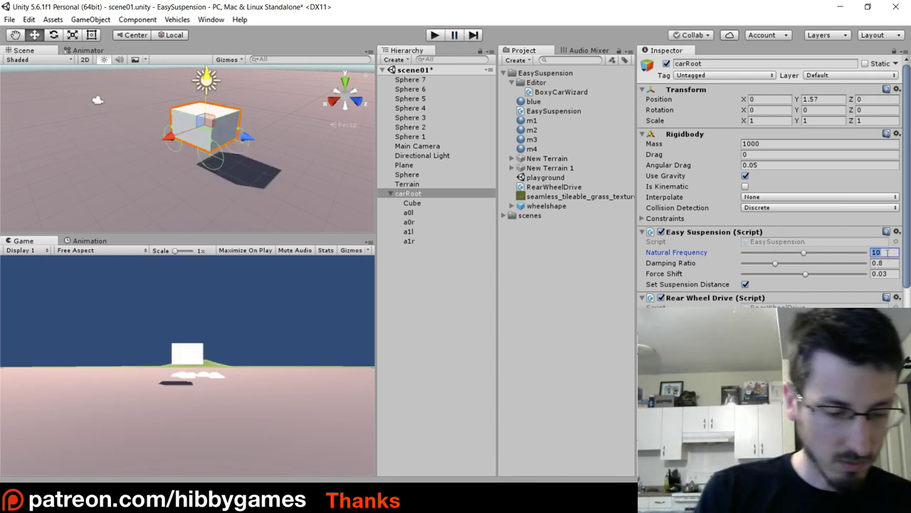
pyautogui.write('7')
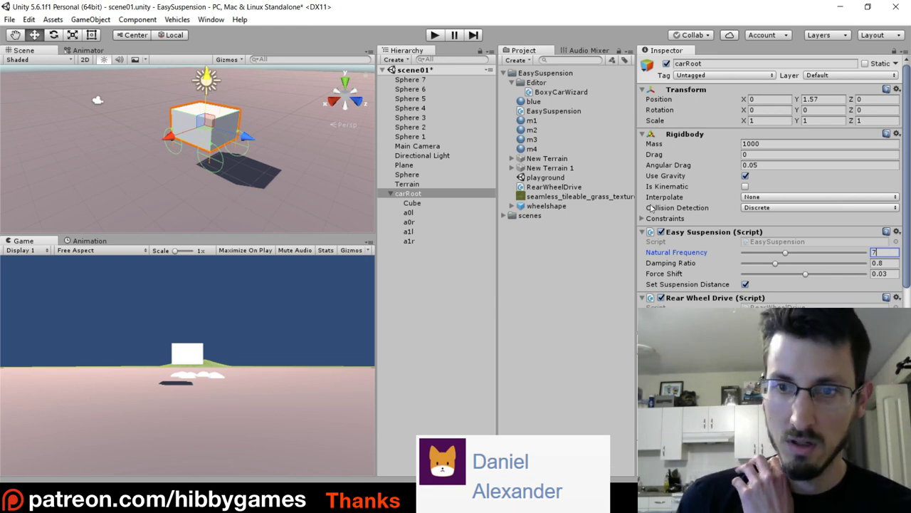
pyautogui.scroll(-3, 702, 260)
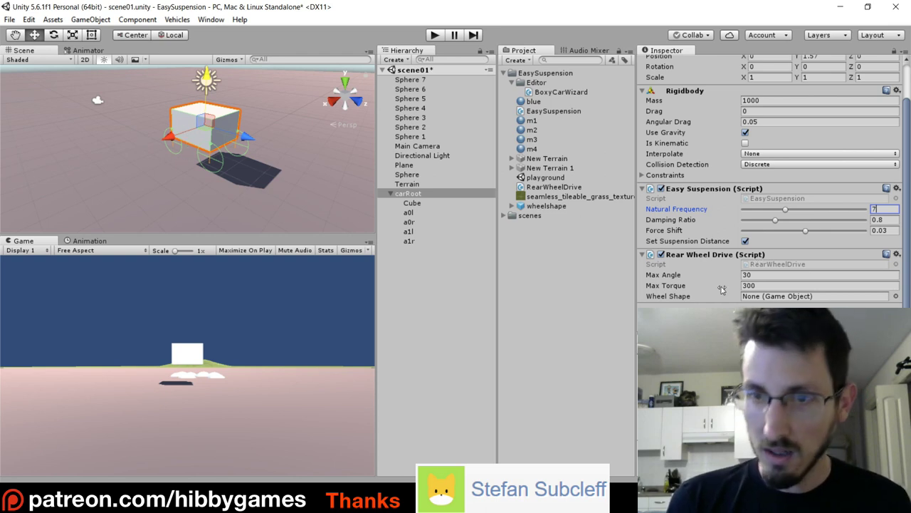
pyautogui.click(760, 285)
pyautogui.write('900')
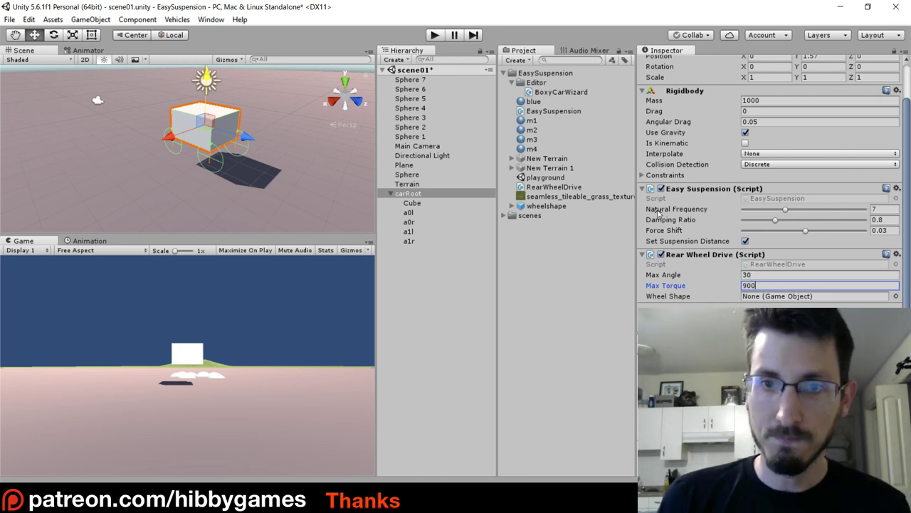
pyautogui.click(434, 34)
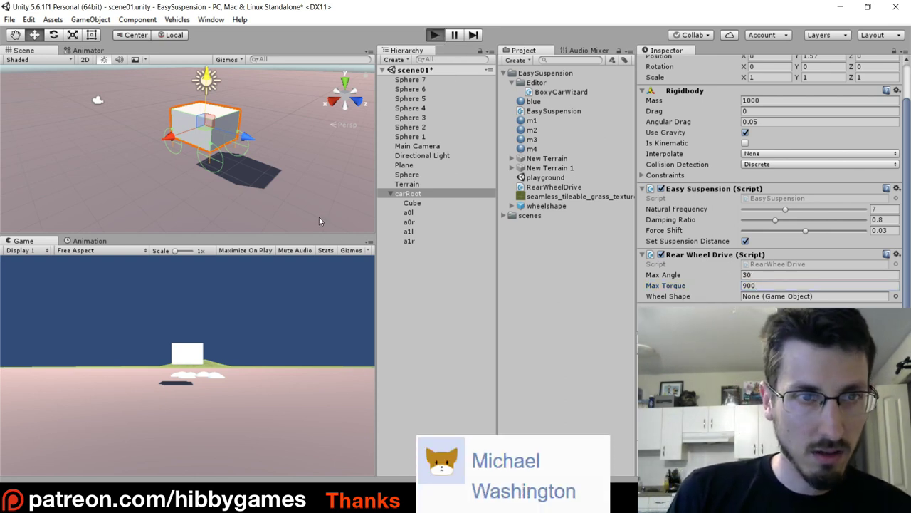
# Step: Frame carRoot, drive and turn it with the arrow keys, check a0l, then stop playing
pyautogui.click(408, 194)
pyautogui.press('f')
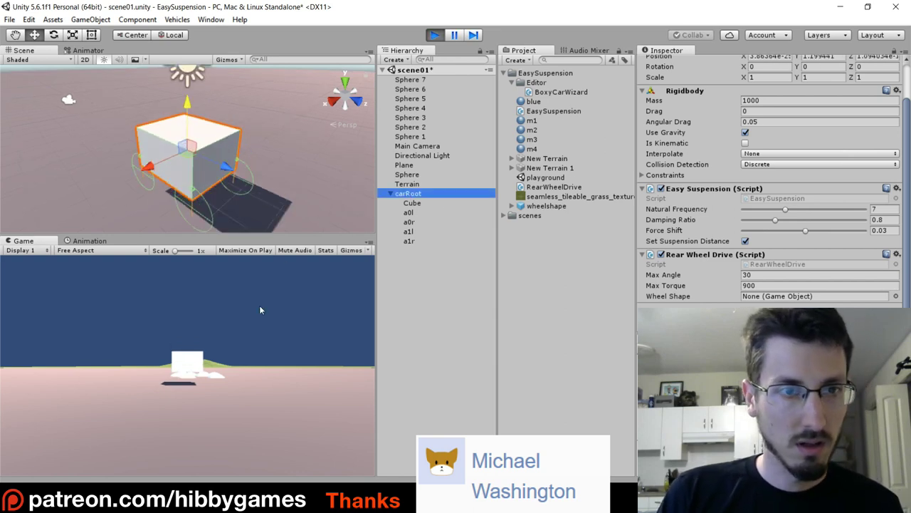
pyautogui.click(207, 406)
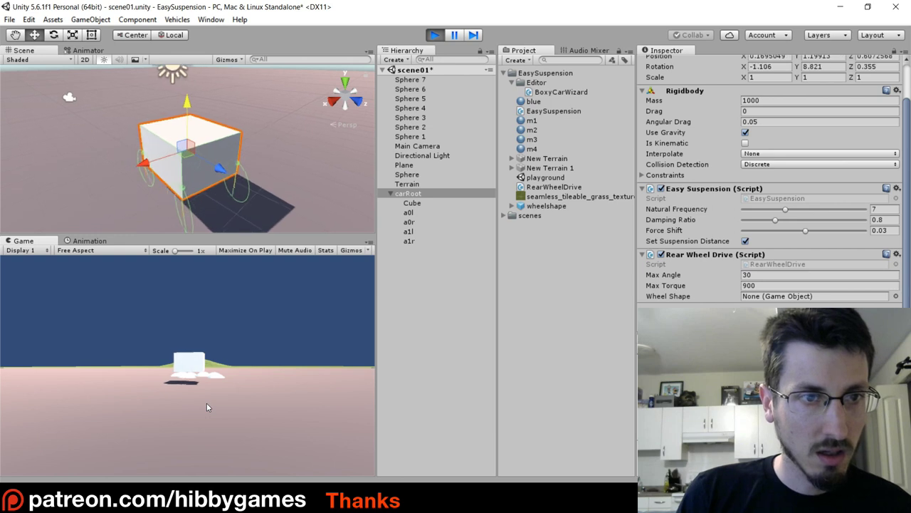
pyautogui.press('Up')
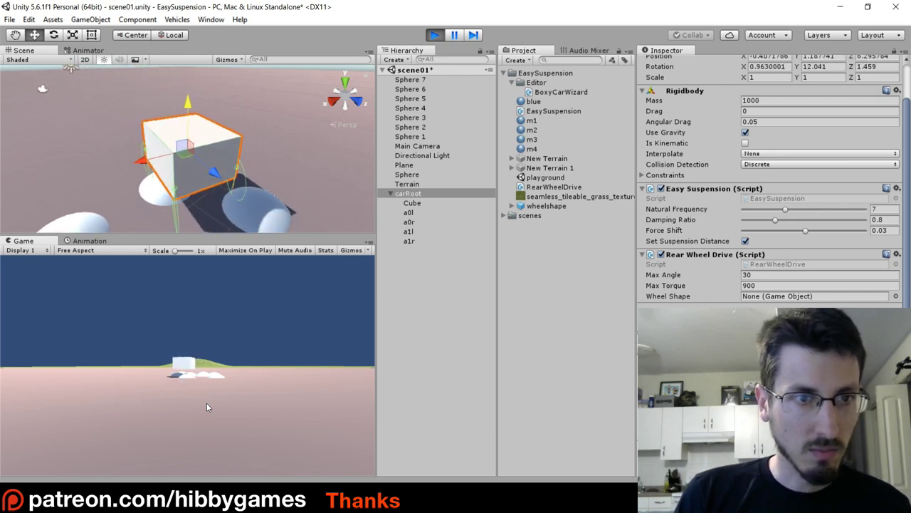
pyautogui.press('Left')
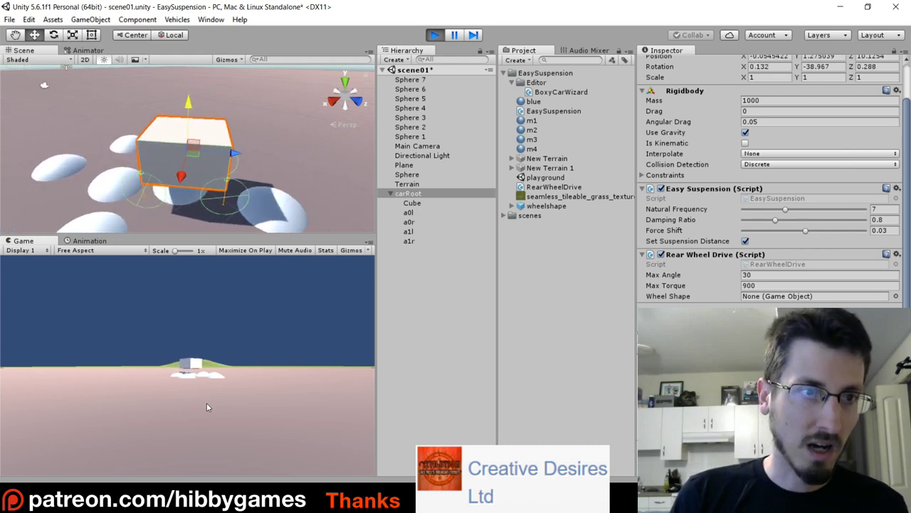
pyautogui.press('Left')
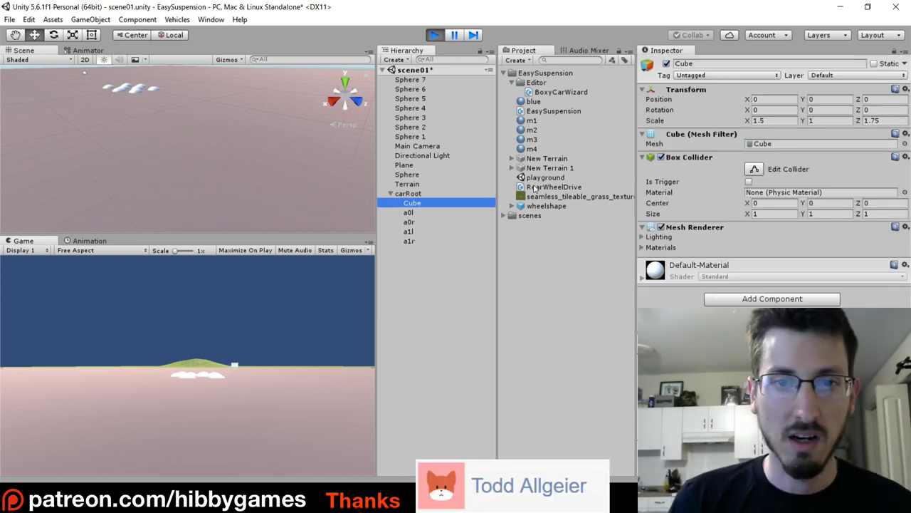
pyautogui.click(408, 213)
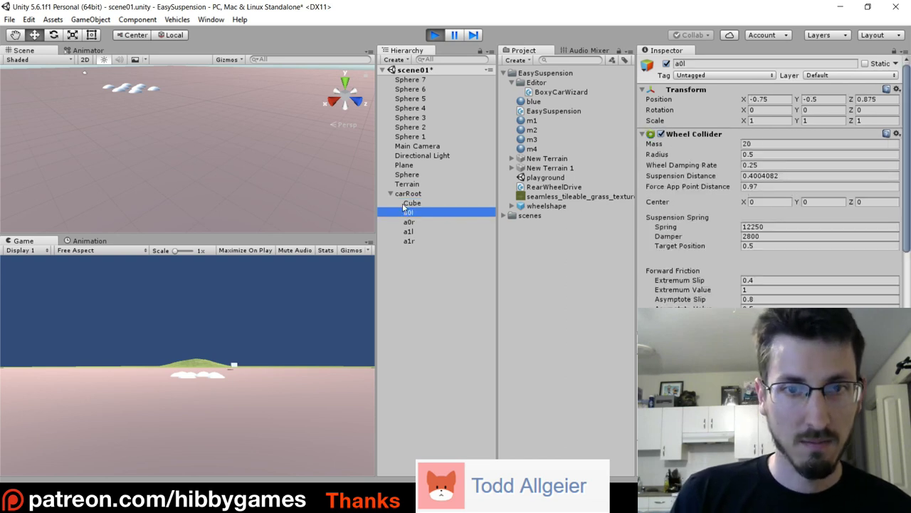
pyautogui.click(435, 35)
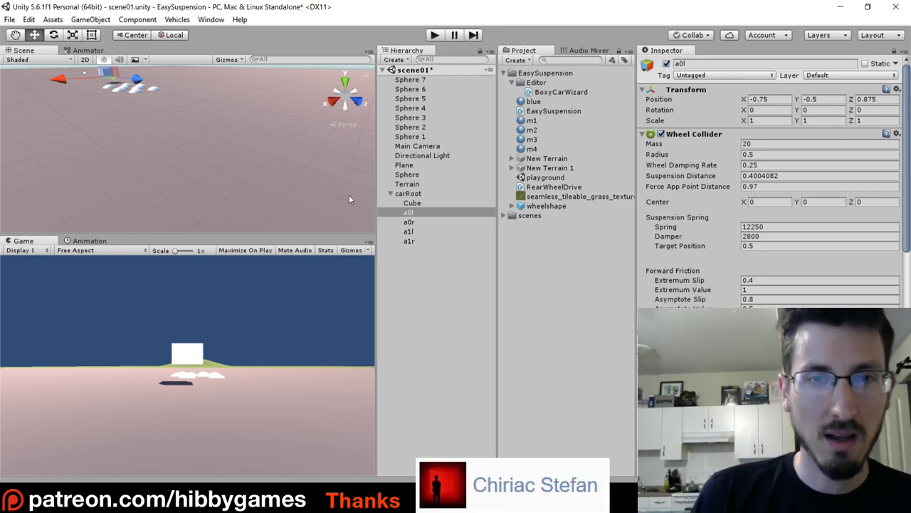
# Step: Open a taller Asset Store view and search for 'hibby games'
pyautogui.click(211, 20)
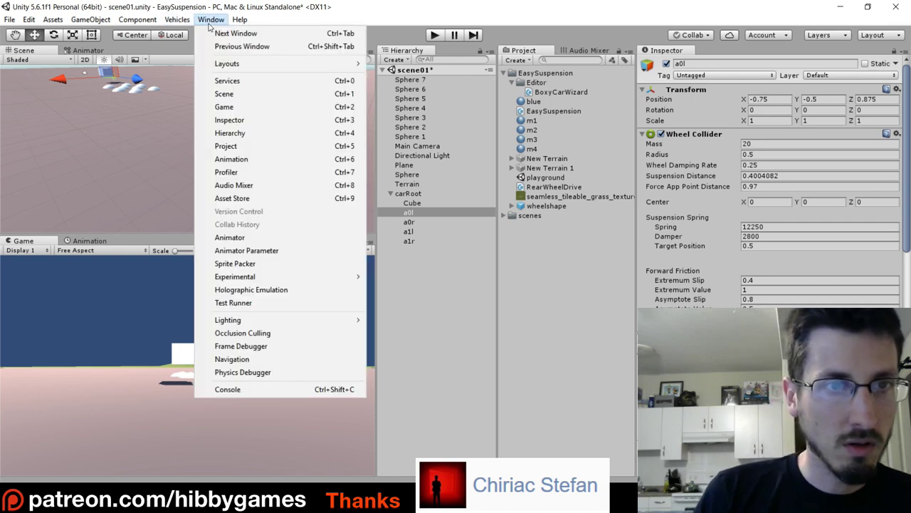
pyautogui.click(253, 198)
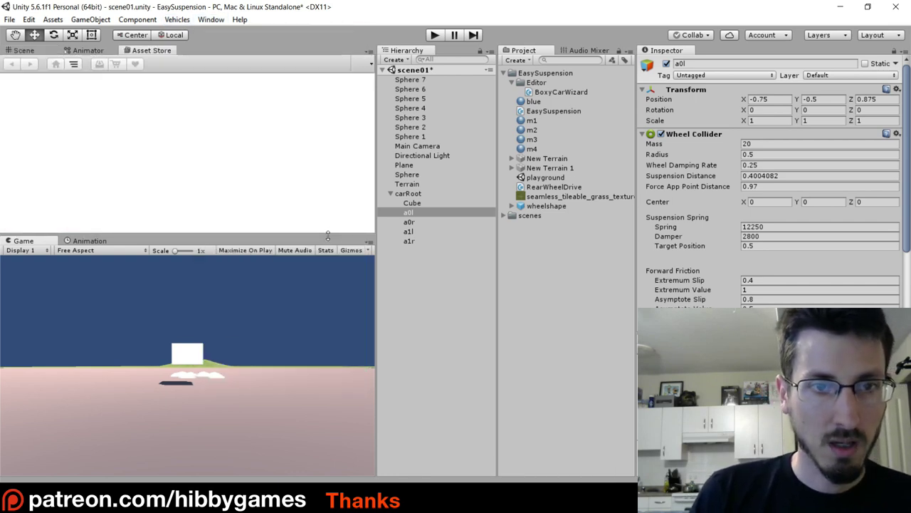
pyautogui.moveTo(328, 235); pyautogui.dragTo(328, 283)
pyautogui.click(65, 88)
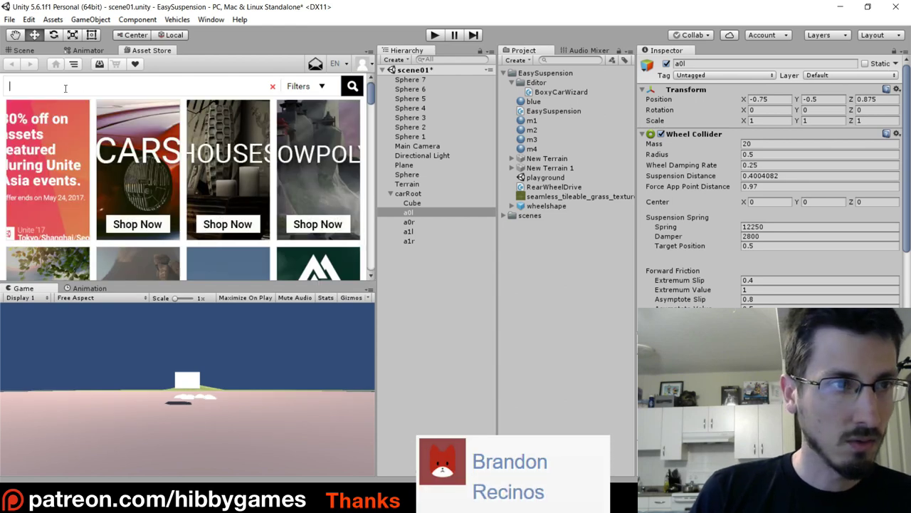
pyautogui.write('hibby games')
pyautogui.press('Return')
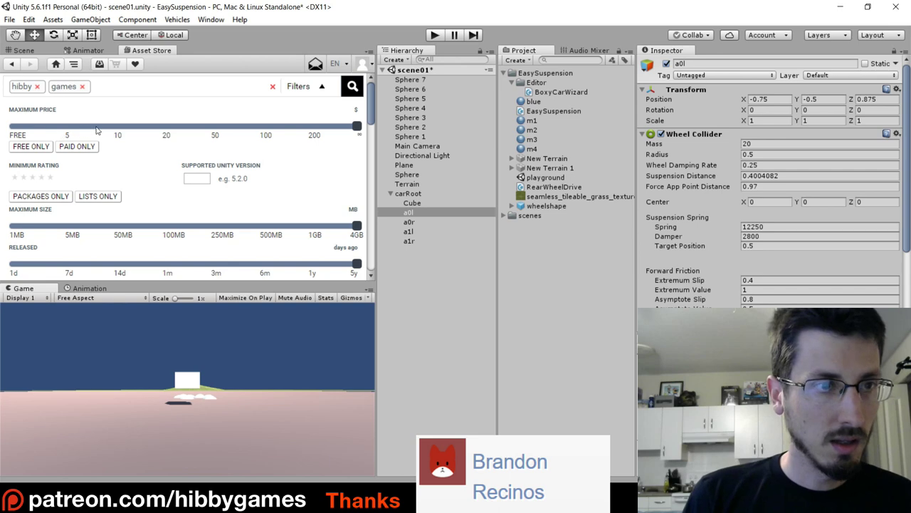
# Step: Open the free Aaron's Assets toy car page, widen the panel, and scroll its description
pyautogui.scroll(-5, 209, 138)
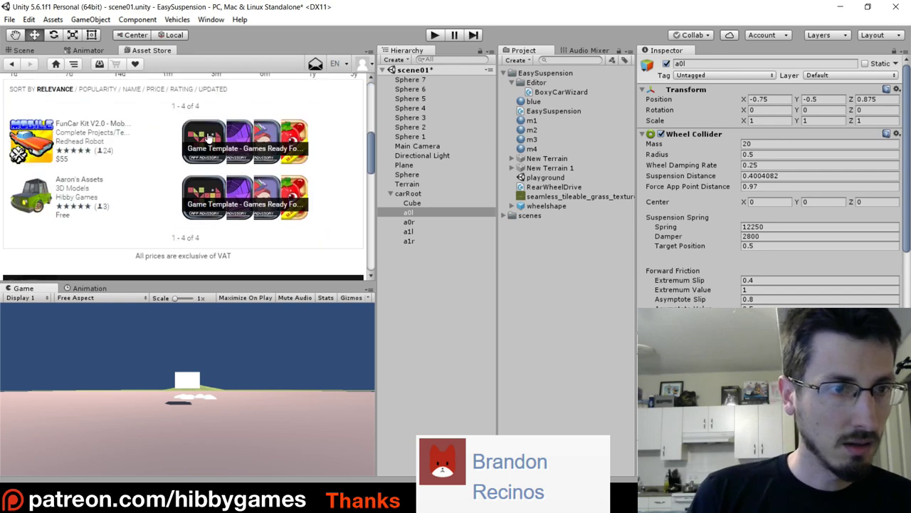
pyautogui.click(72, 183)
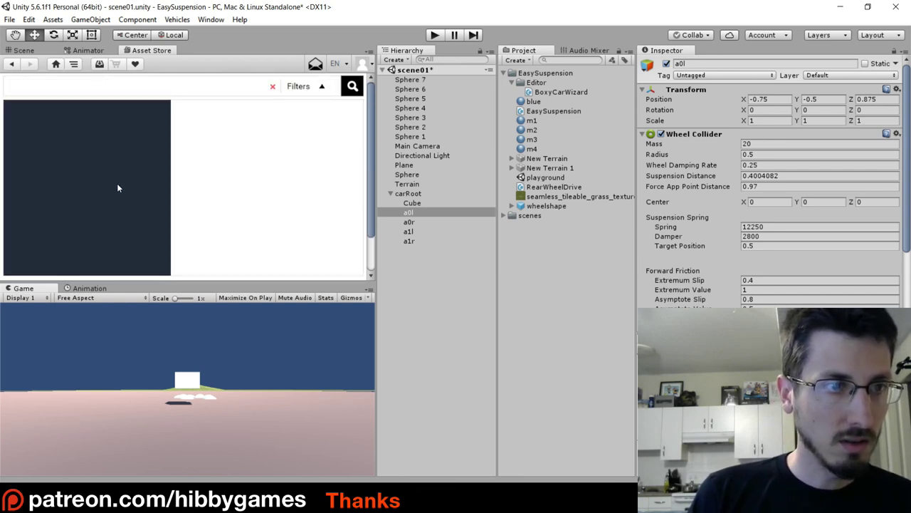
pyautogui.scroll(-2, 178, 147)
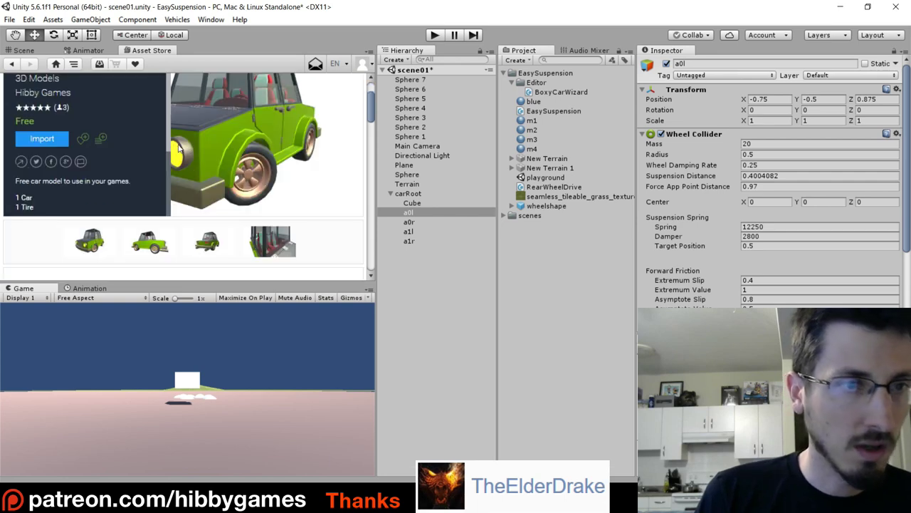
pyautogui.moveTo(376, 201); pyautogui.dragTo(490, 200)
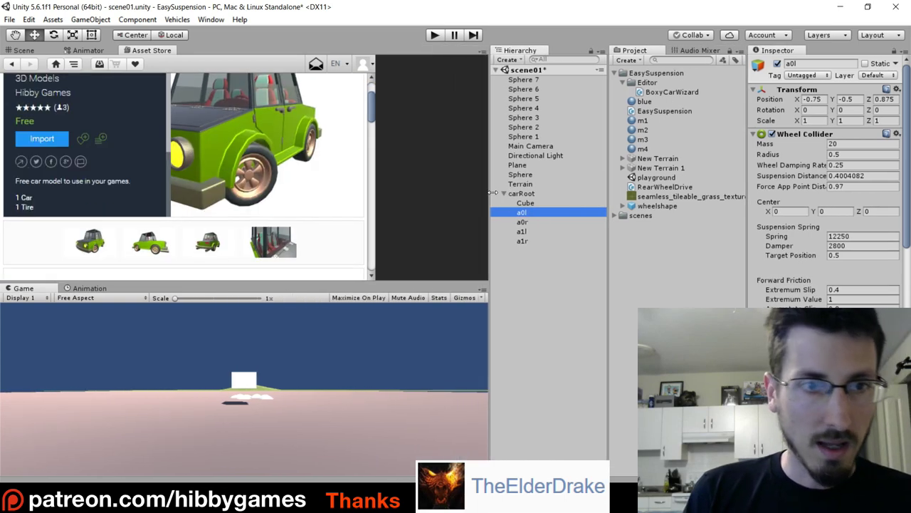
pyautogui.scroll(-4, 107, 182)
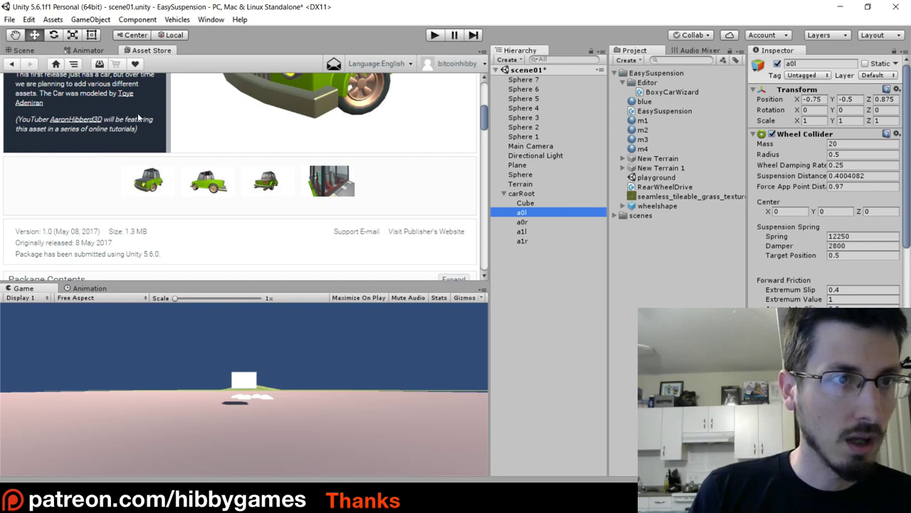
pyautogui.scroll(3, 325, 149)
pyautogui.scroll(2, 403, 131)
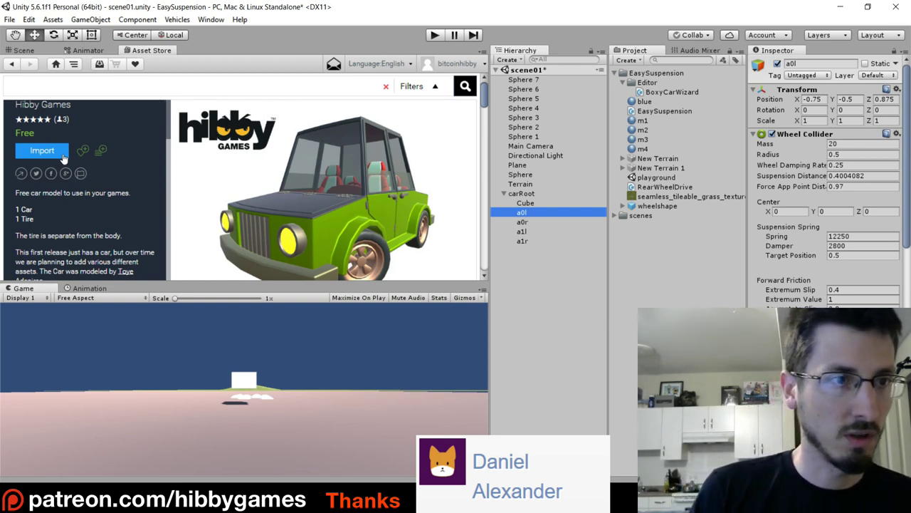
# Step: Import all assets of the toy car package and close the Asset Store tab
pyautogui.click(40, 151)
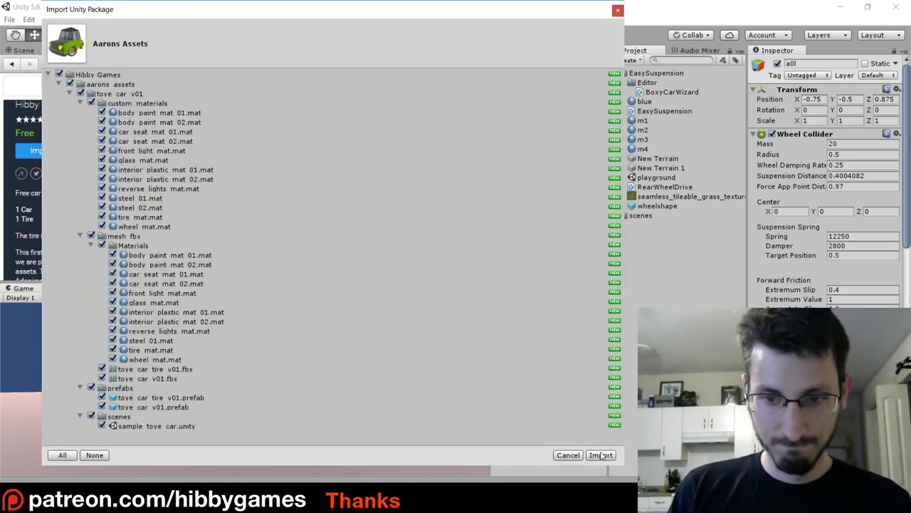
pyautogui.click(600, 455)
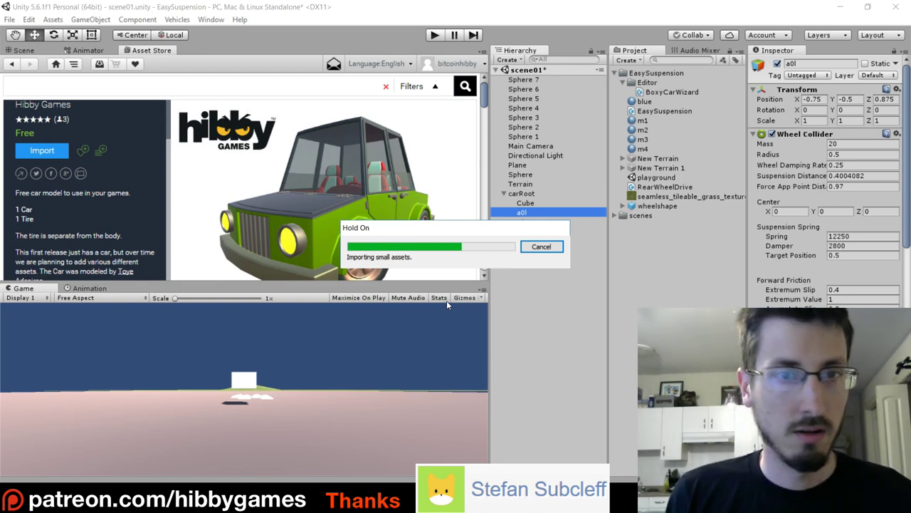
pyautogui.rightClick(153, 51)
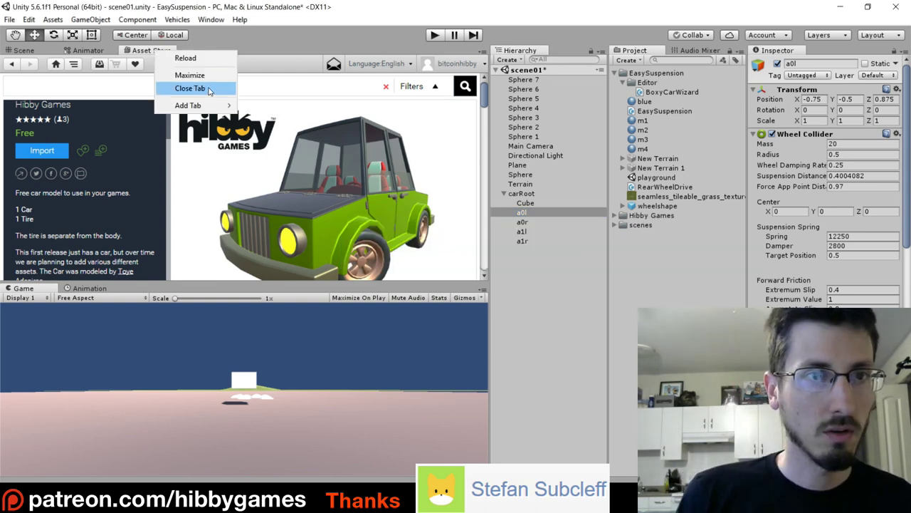
pyautogui.click(210, 90)
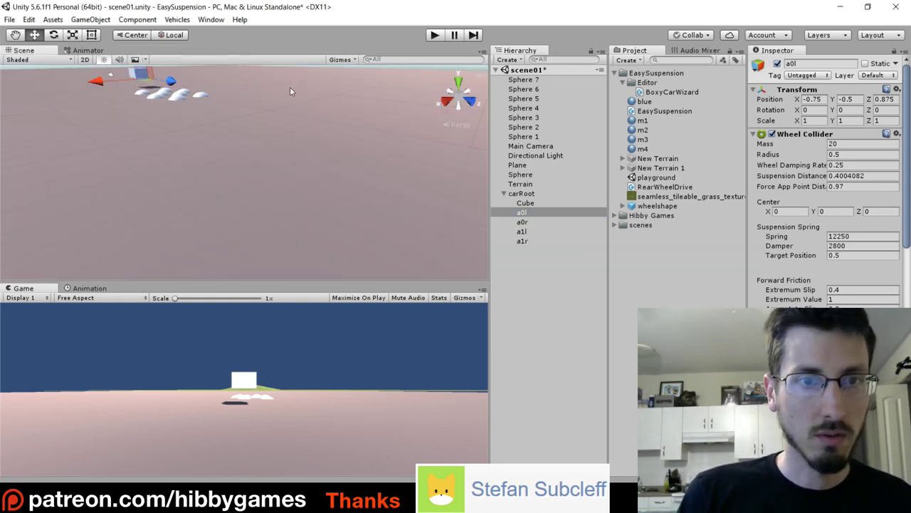
# Step: Frame carRoot and expand Hibby Games > aarons_assets > toye_car_v01 > prefabs
pyautogui.click(525, 194)
pyautogui.press('f')
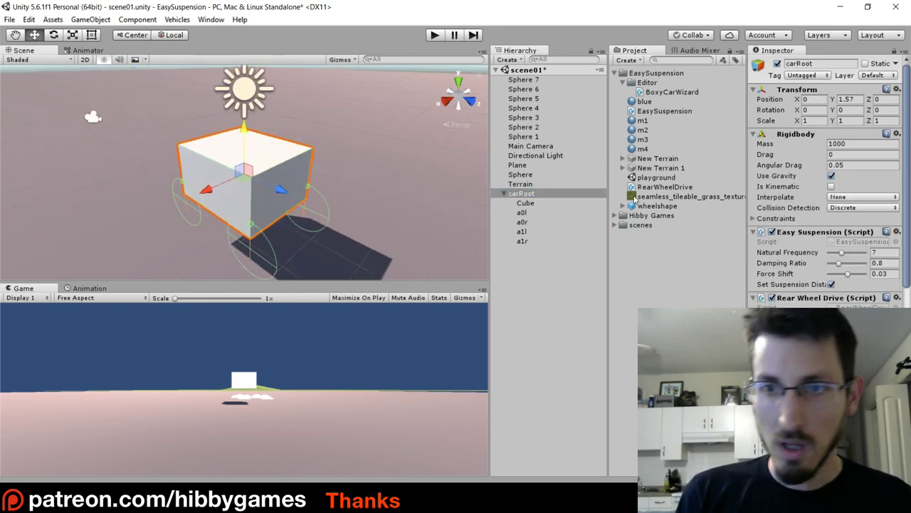
pyautogui.click(615, 215)
pyautogui.click(624, 225)
pyautogui.click(630, 235)
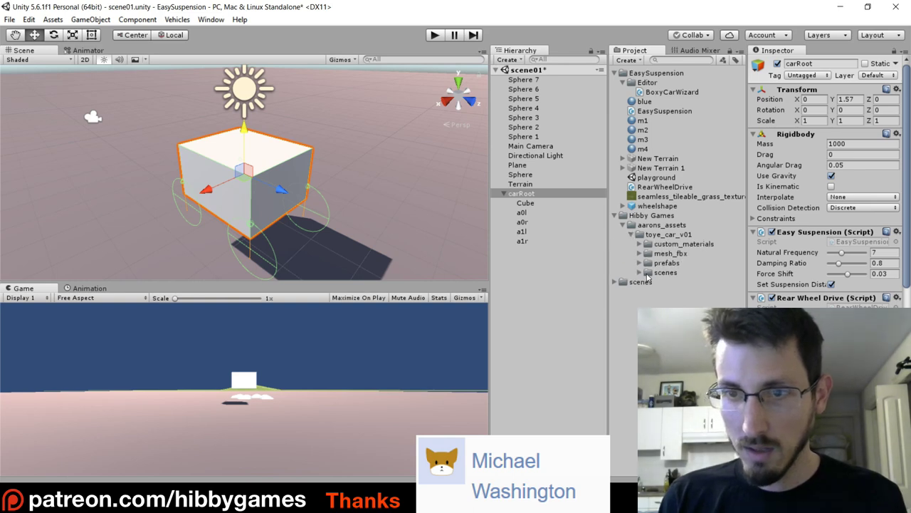
pyautogui.click(640, 263)
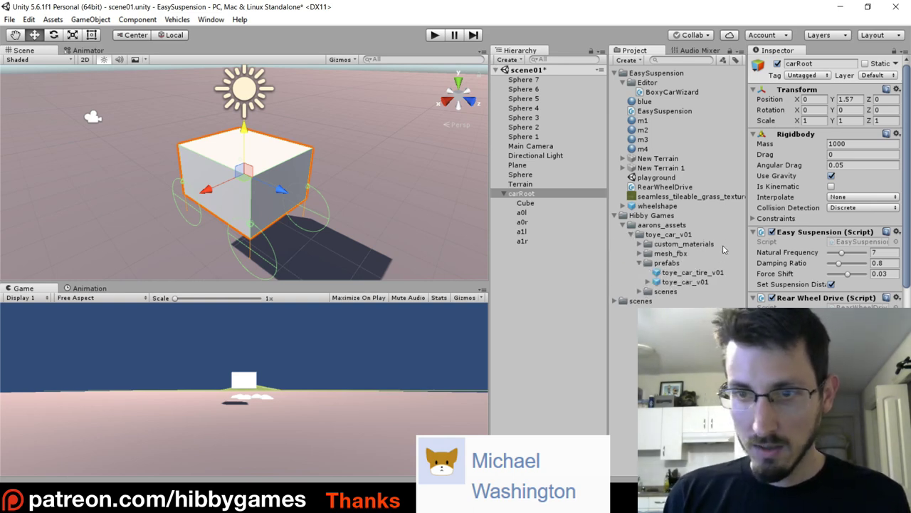
# Step: Parent the toye_car_v01 prefab under carRoot and set its Position Y to -0.9
pyautogui.click(685, 282)
pyautogui.click(521, 193)
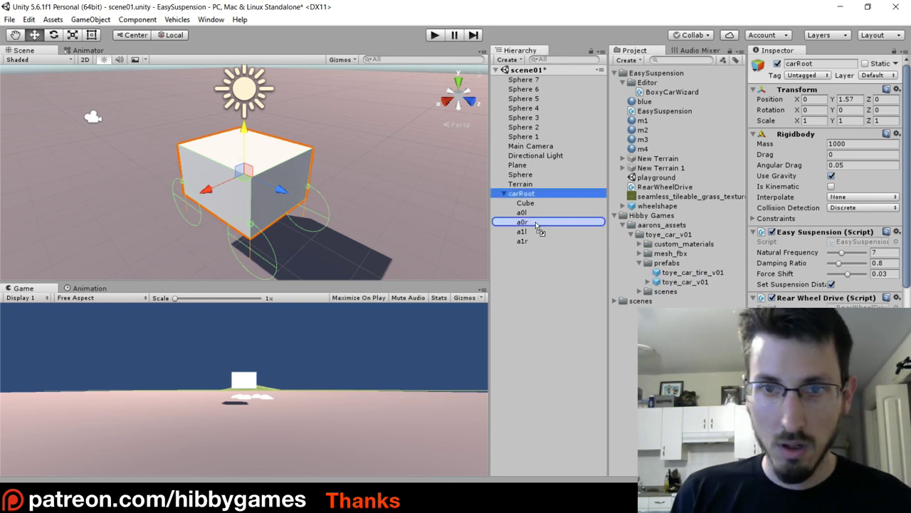
pyautogui.moveTo(522, 194); pyautogui.dragTo(524, 198)
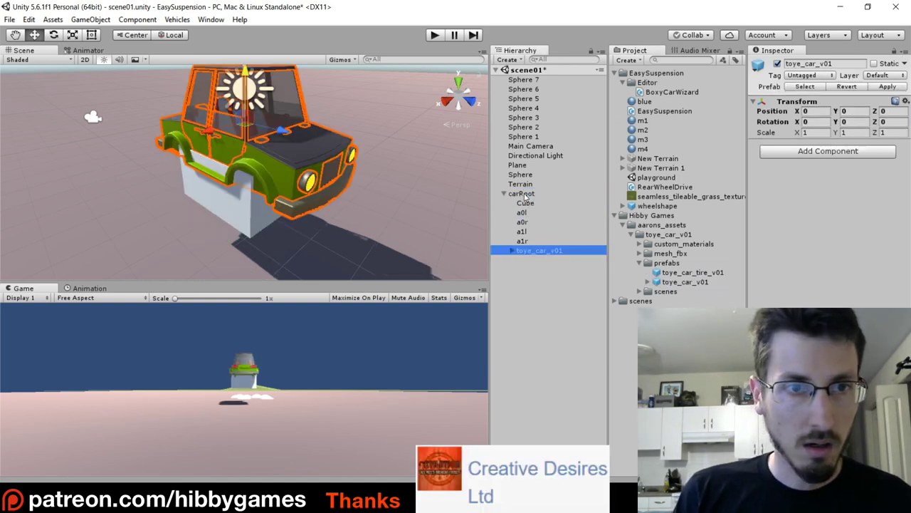
pyautogui.keyDown('alt'); pyautogui.moveTo(282, 170); pyautogui.dragTo(329, 161); pyautogui.keyUp('alt')
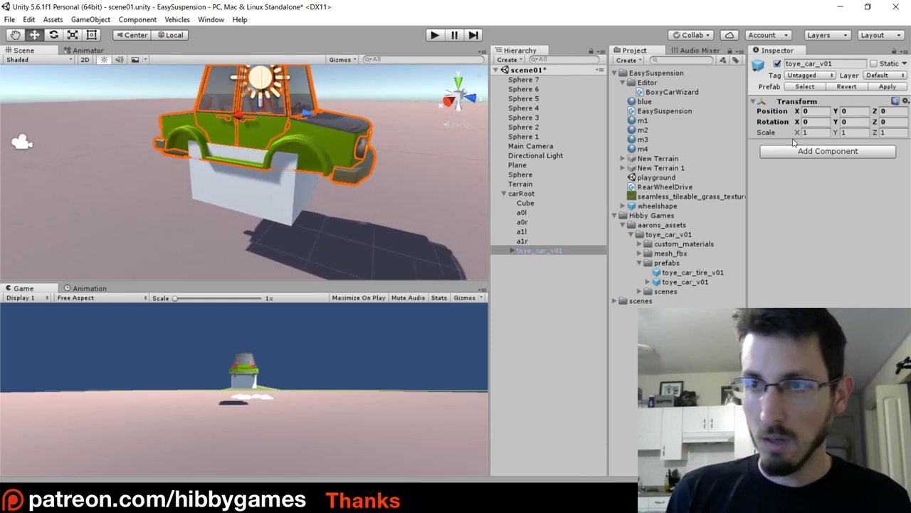
pyautogui.click(846, 111)
pyautogui.write('-.9')
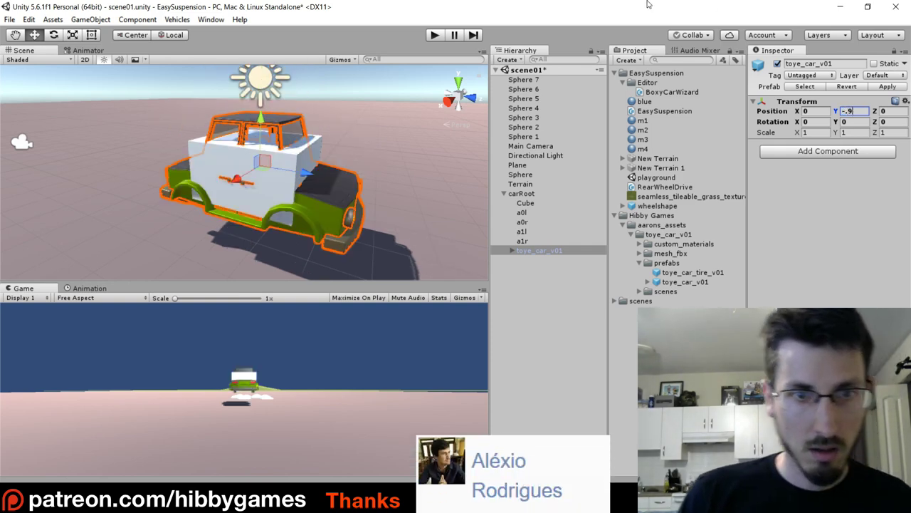
pyautogui.click(521, 193)
pyautogui.moveTo(263, 143); pyautogui.dragTo(290, 151, button='middle')
pyautogui.keyDown('alt'); pyautogui.moveTo(289, 151); pyautogui.dragTo(360, 181); pyautogui.keyUp('alt')
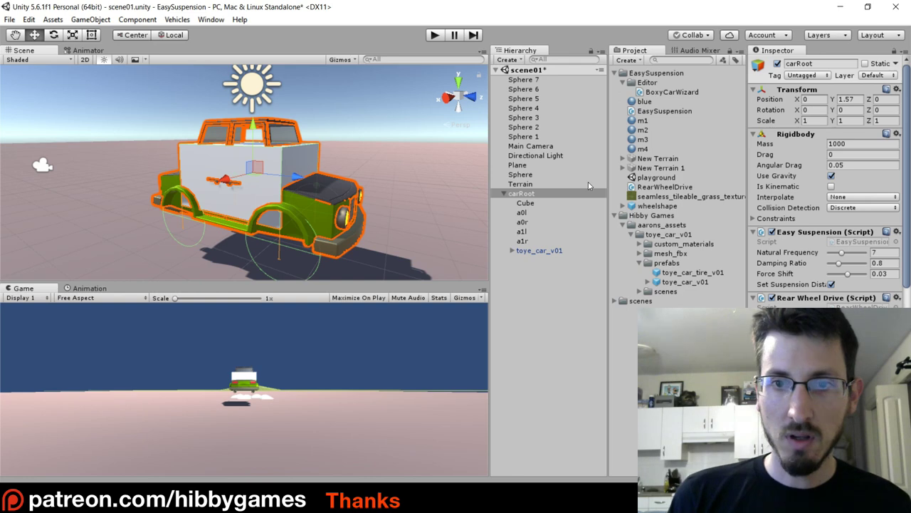
# Step: Multi-select wheels a0l through a1r and set their Wheel Collider Radius to 0.35
pyautogui.click(522, 212)
pyautogui.keyDown('shift'); pyautogui.click(538, 242); pyautogui.keyUp('shift')
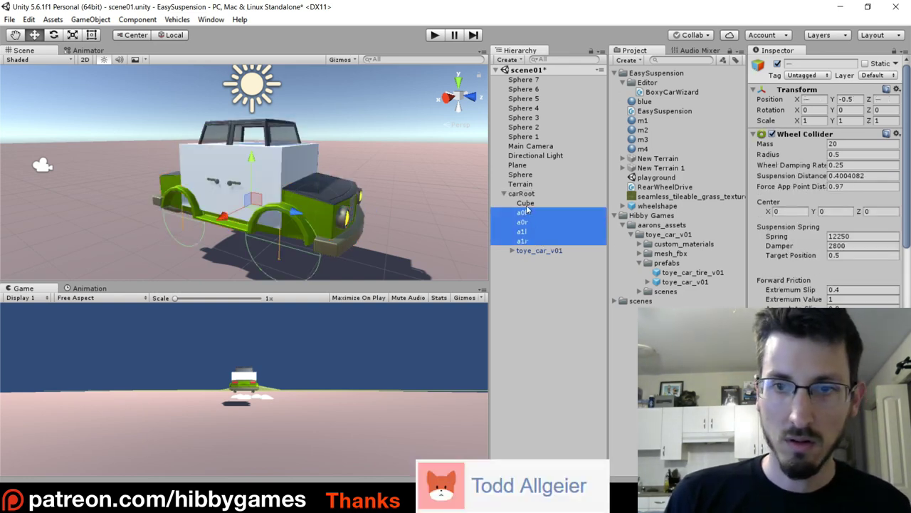
pyautogui.click(523, 214)
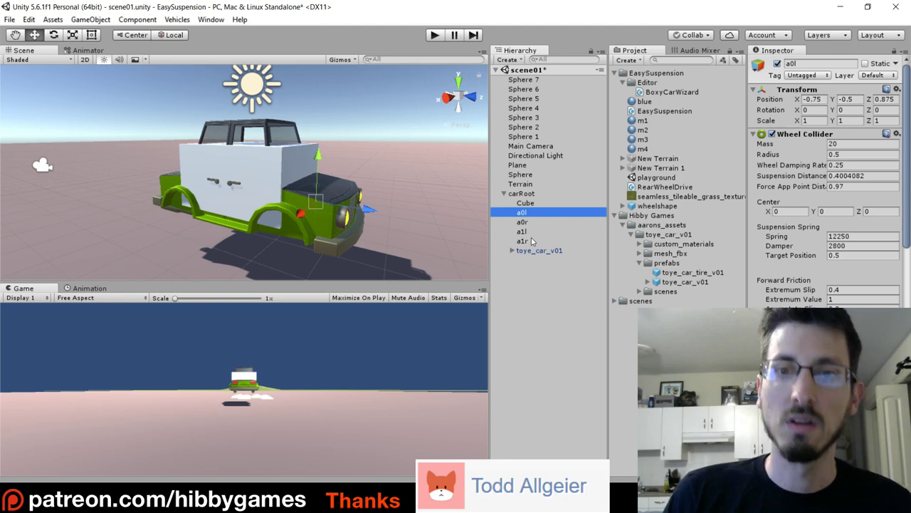
pyautogui.keyDown('shift'); pyautogui.click(530, 242); pyautogui.keyUp('shift')
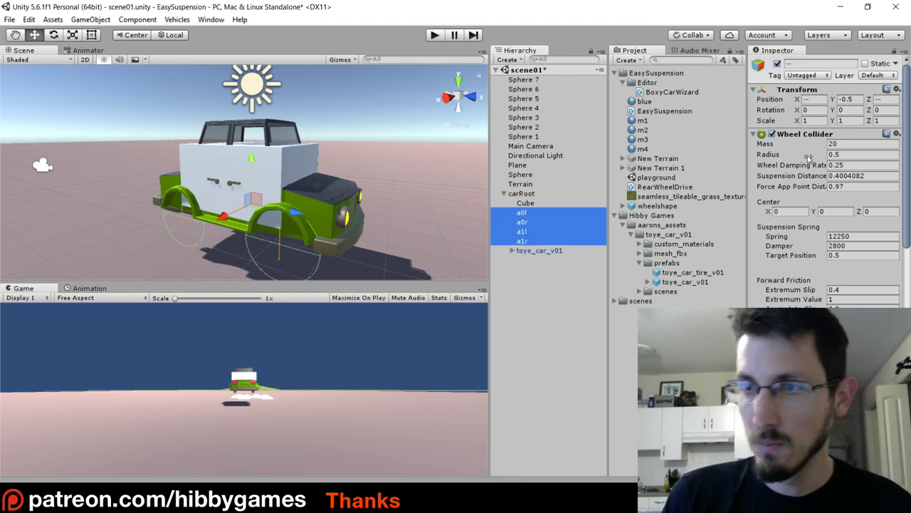
pyautogui.moveTo(801, 154); pyautogui.dragTo(795, 158)
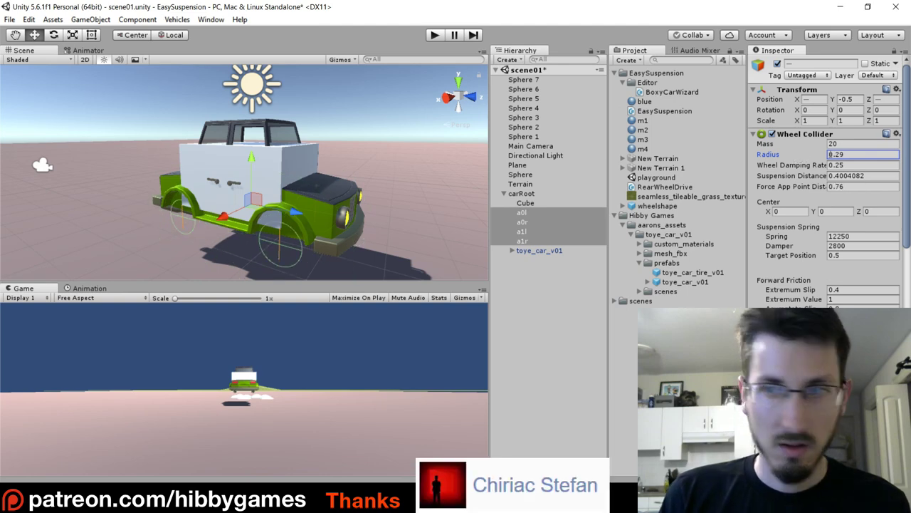
pyautogui.write('.35')
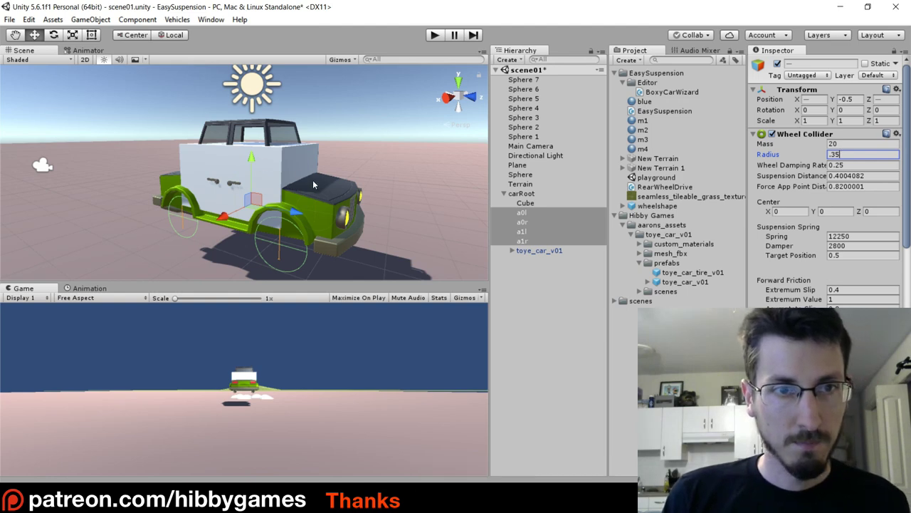
pyautogui.click(527, 203)
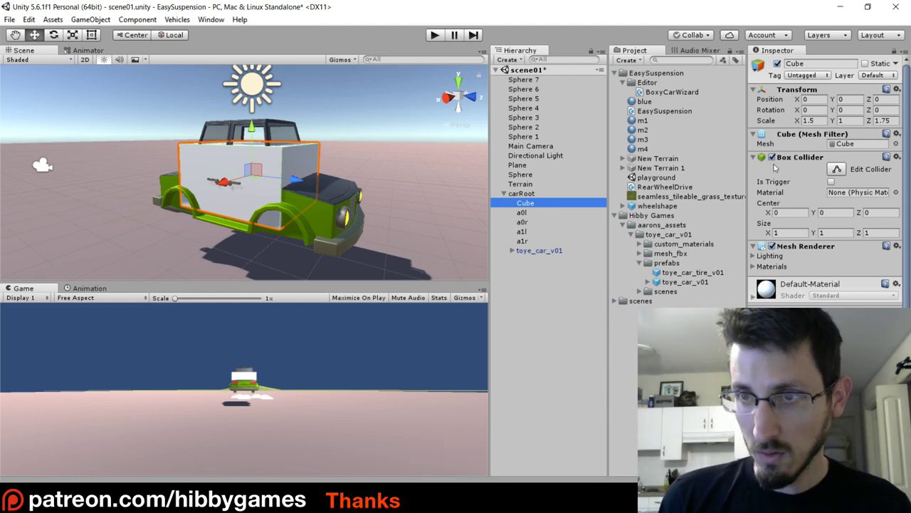
# Step: Disable the Cube's Mesh Renderer and assign toye_car_tire_v01 as Rear Wheel Drive's Wheel Shape
pyautogui.scroll(-1, 787, 199)
pyautogui.click(772, 243)
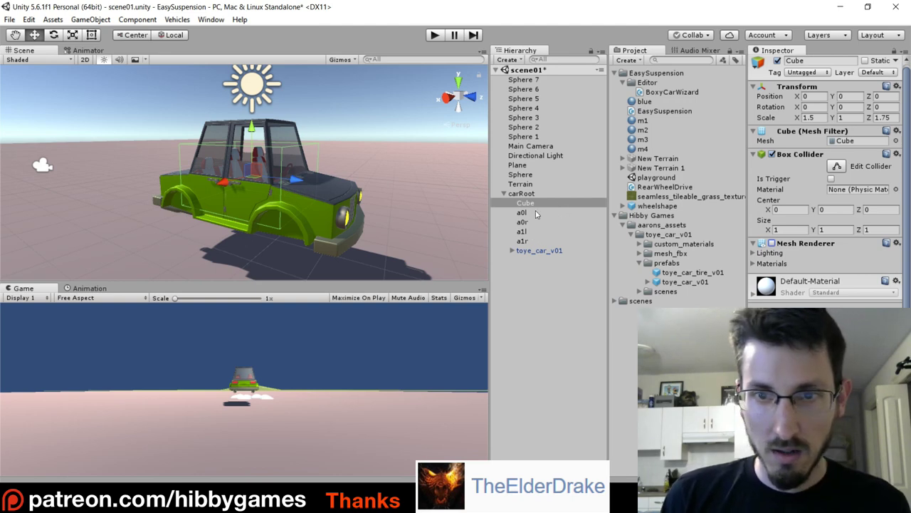
pyautogui.click(522, 194)
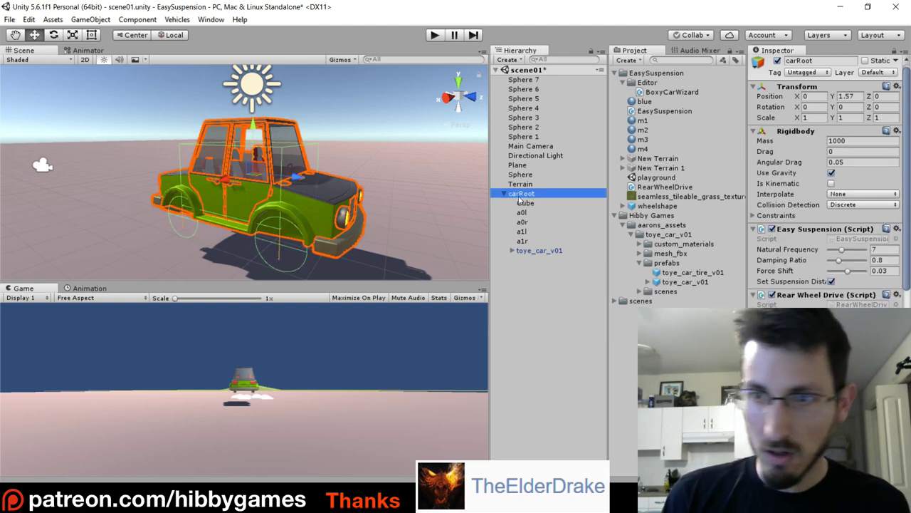
pyautogui.scroll(-3, 812, 178)
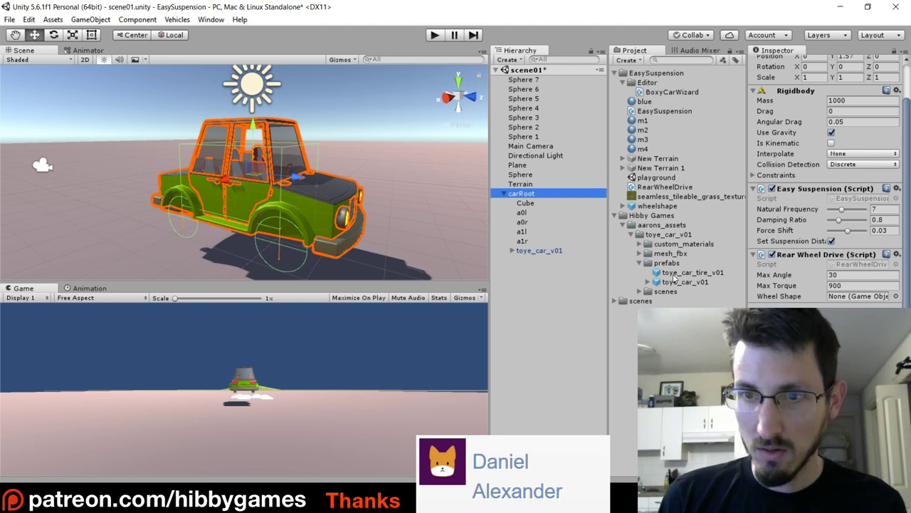
pyautogui.moveTo(693, 278); pyautogui.dragTo(839, 299)
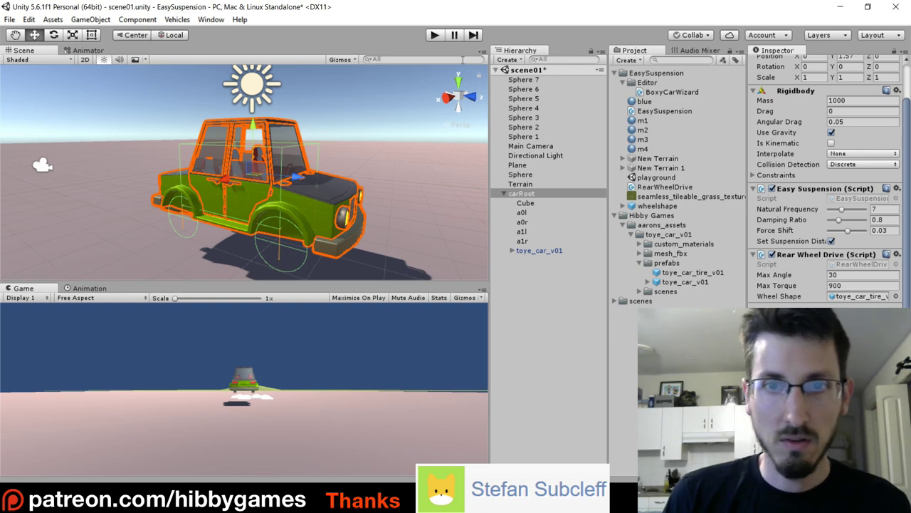
# Step: Play the scene, drive the car forward and right, keeping carRoot framed with F
pyautogui.click(434, 35)
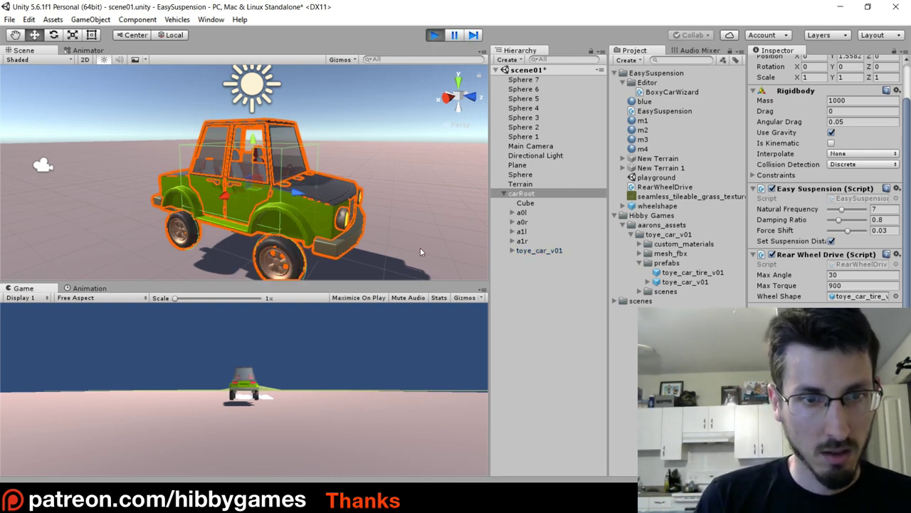
pyautogui.keyDown('alt'); pyautogui.moveTo(420, 251); pyautogui.dragTo(318, 187); pyautogui.keyUp('alt')
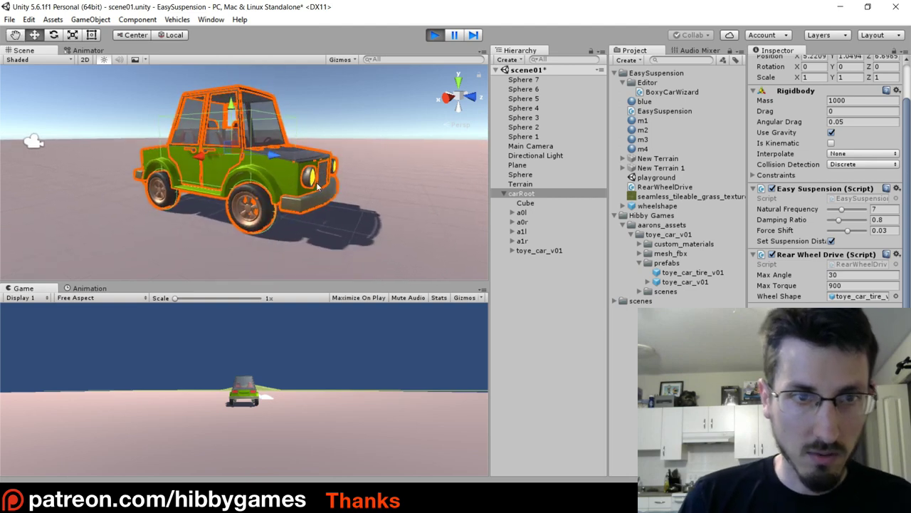
pyautogui.click(522, 198)
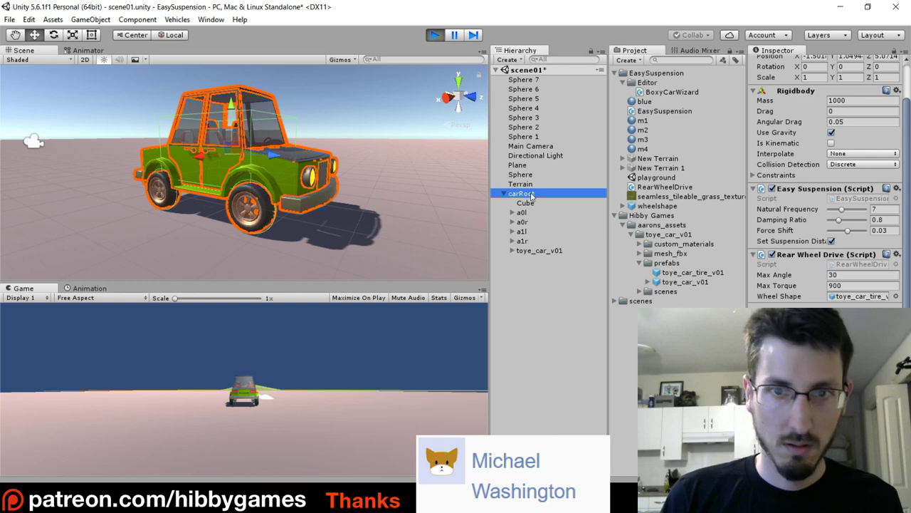
pyautogui.press('f')
pyautogui.click(299, 362)
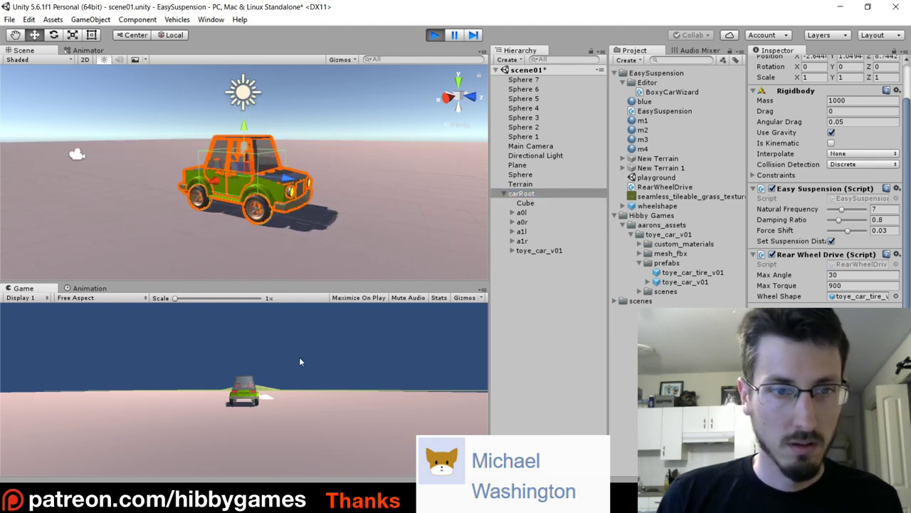
pyautogui.press('Up')
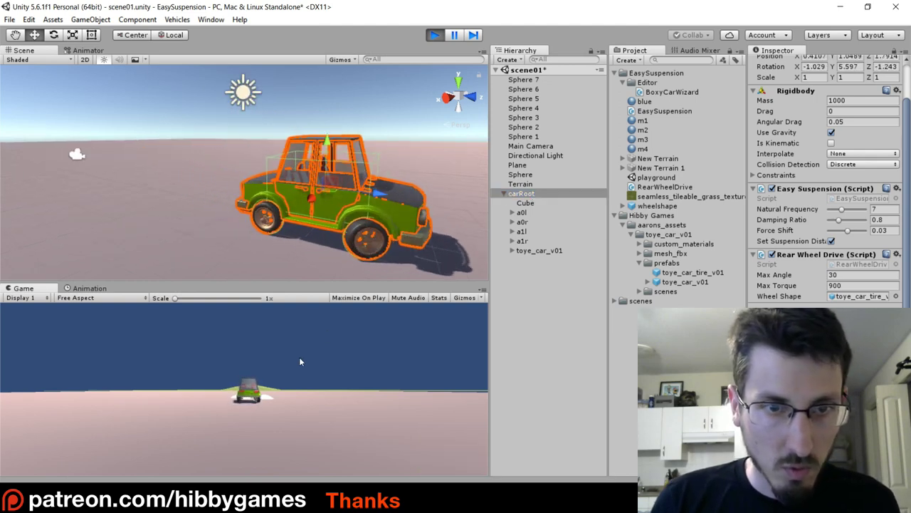
pyautogui.click(522, 193)
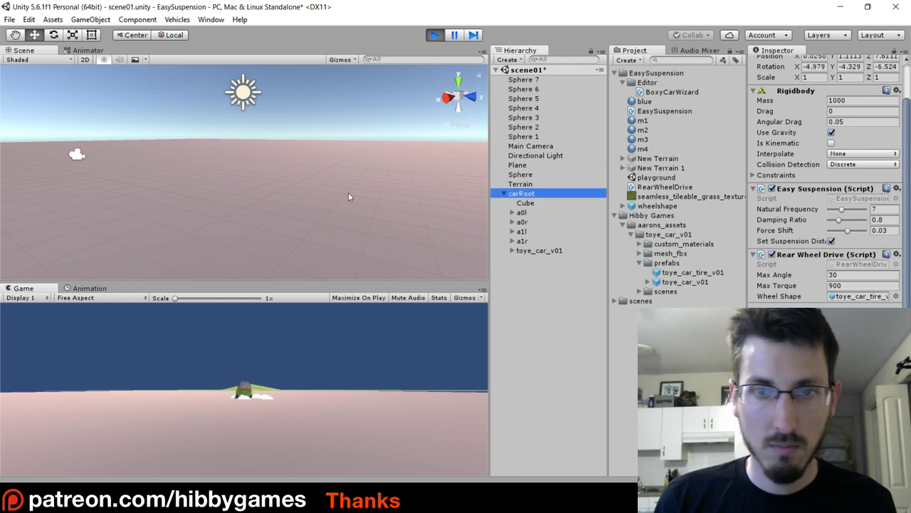
pyautogui.press('f')
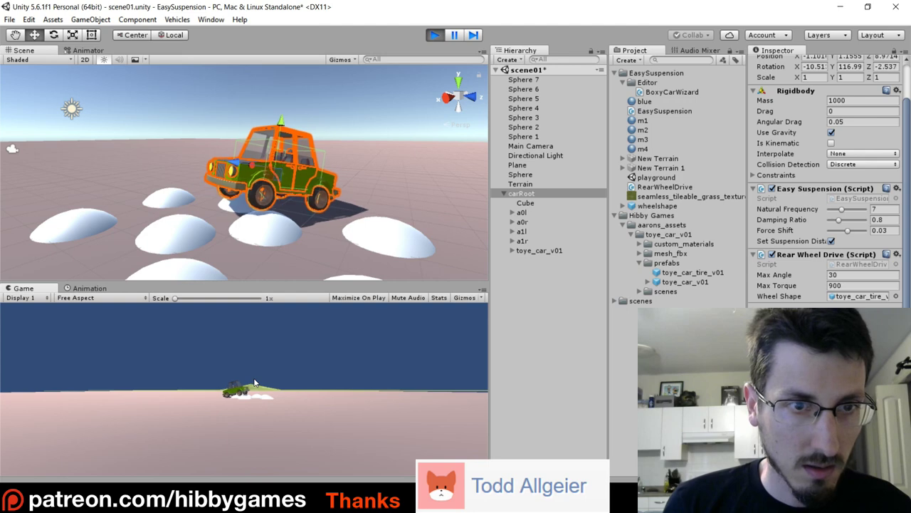
# Step: Mirror the front tire clone by setting its Transform Scale X to -1, then inspect it
pyautogui.scroll(1, 240, 206)
pyautogui.click(228, 253)
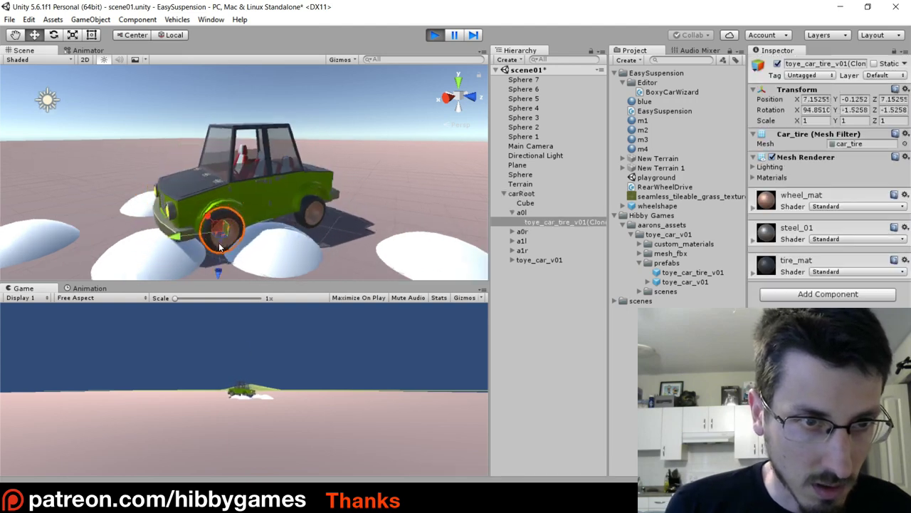
pyautogui.press('f')
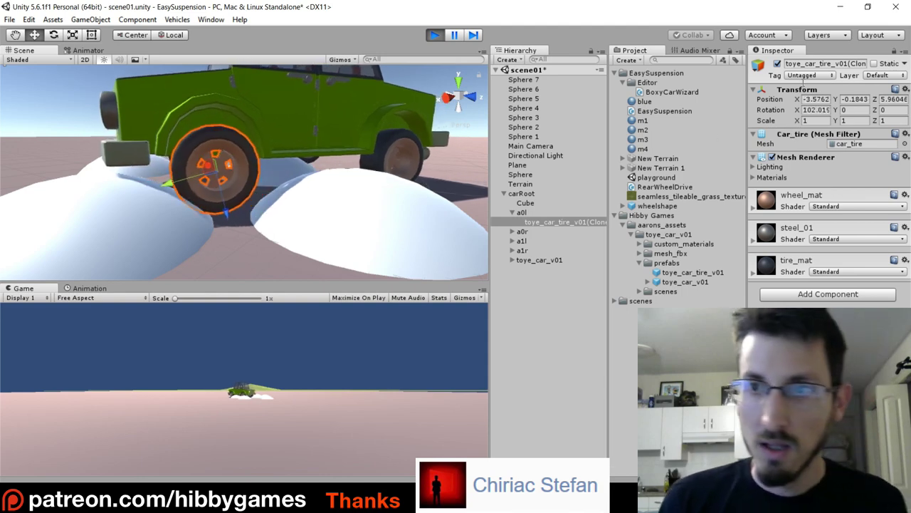
pyautogui.click(811, 120)
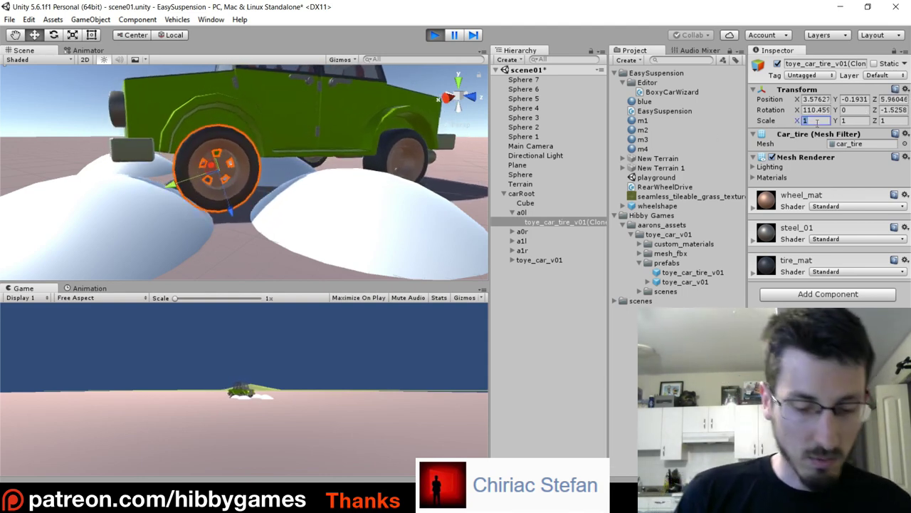
pyautogui.write('-1')
pyautogui.moveTo(189, 123); pyautogui.dragTo(379, 187, button='middle')
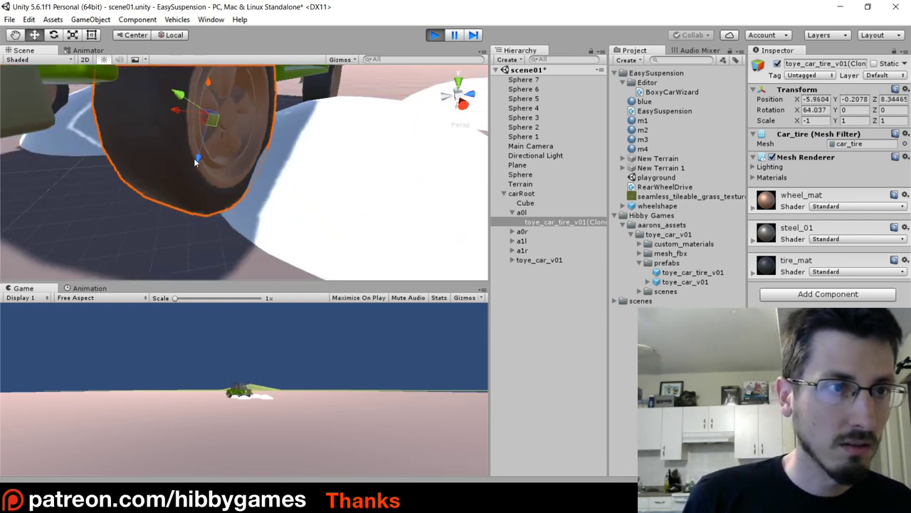
pyautogui.moveTo(264, 147); pyautogui.dragTo(296, 172, button='right')
# Step: Reselect the front tire and stop Play mode so the scene resets
pyautogui.click(277, 155)
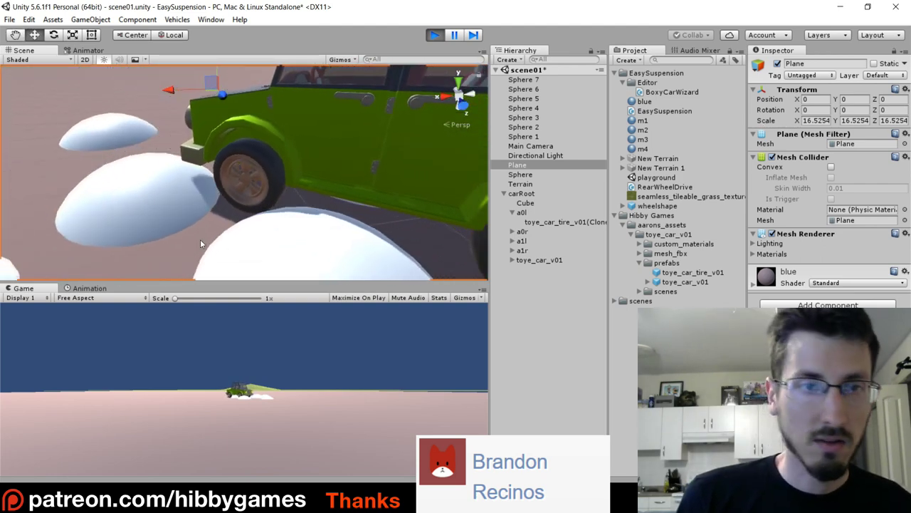
pyautogui.scroll(-5, 199, 239)
pyautogui.click(245, 222)
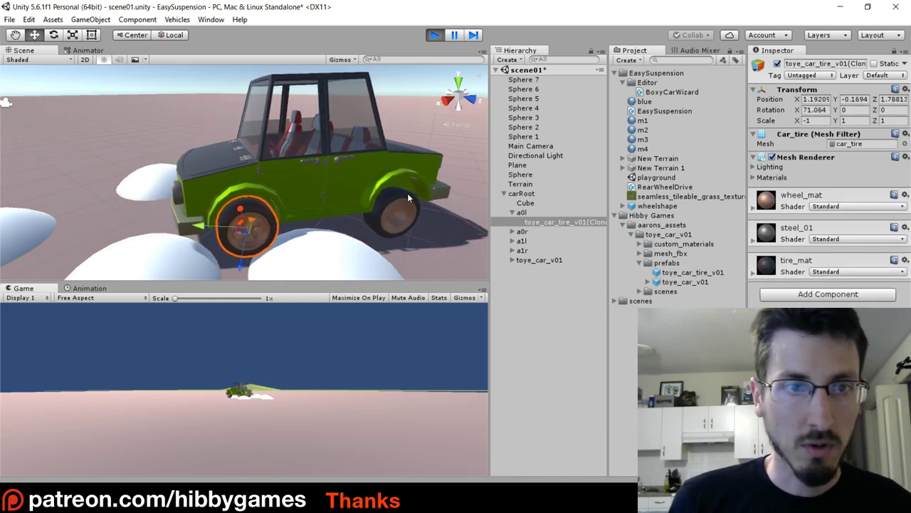
pyautogui.click(433, 34)
pyautogui.moveTo(177, 138); pyautogui.dragTo(216, 168, button='middle')
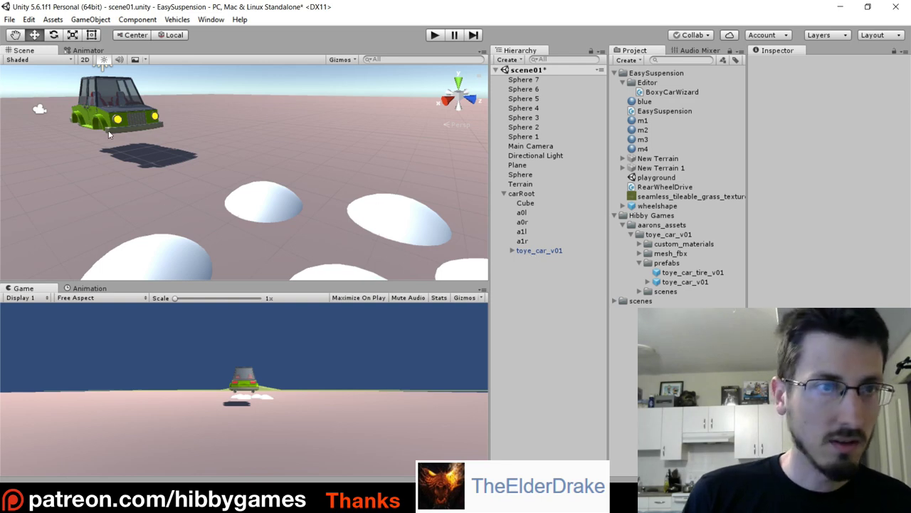
# Step: Select carRoot, widen its Inspector properties and open the RearWheelDrive script in MonoDevelop
pyautogui.moveTo(189, 161); pyautogui.dragTo(356, 168, button='right')
pyautogui.click(521, 193)
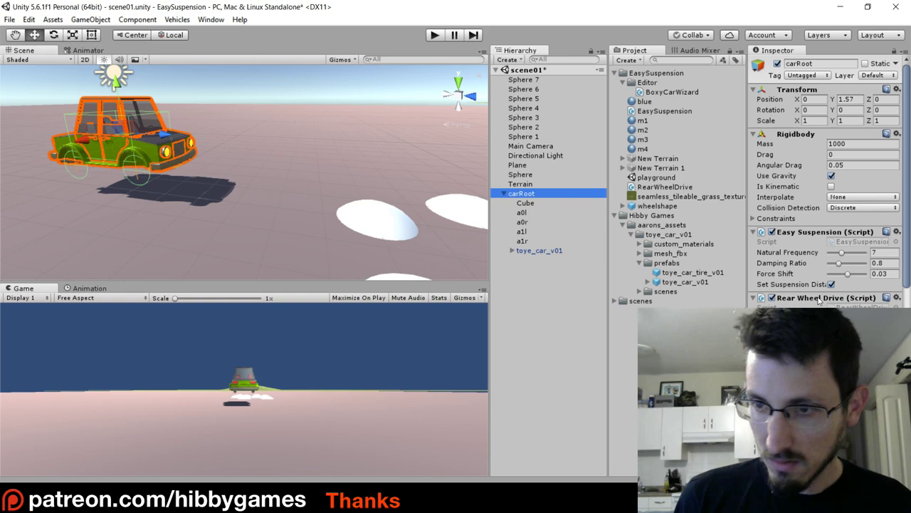
pyautogui.scroll(-2, 840, 261)
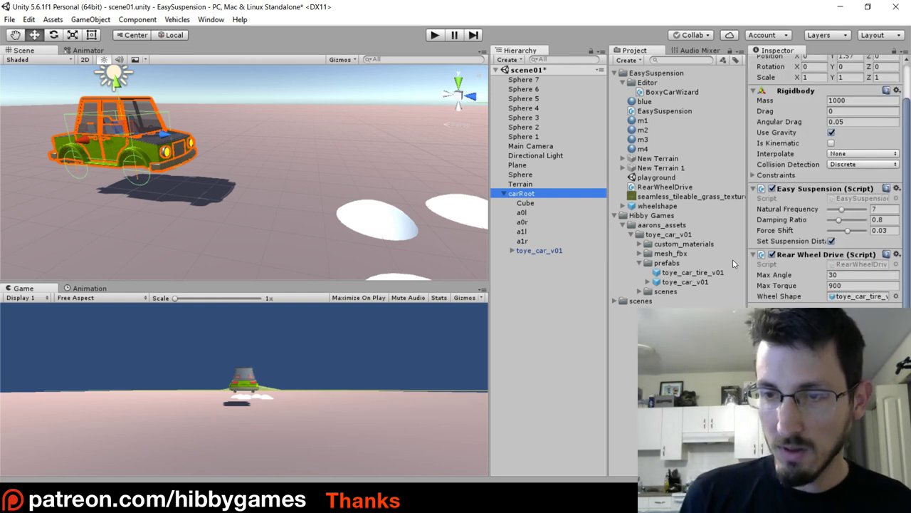
pyautogui.moveTo(744, 261); pyautogui.dragTo(724, 257)
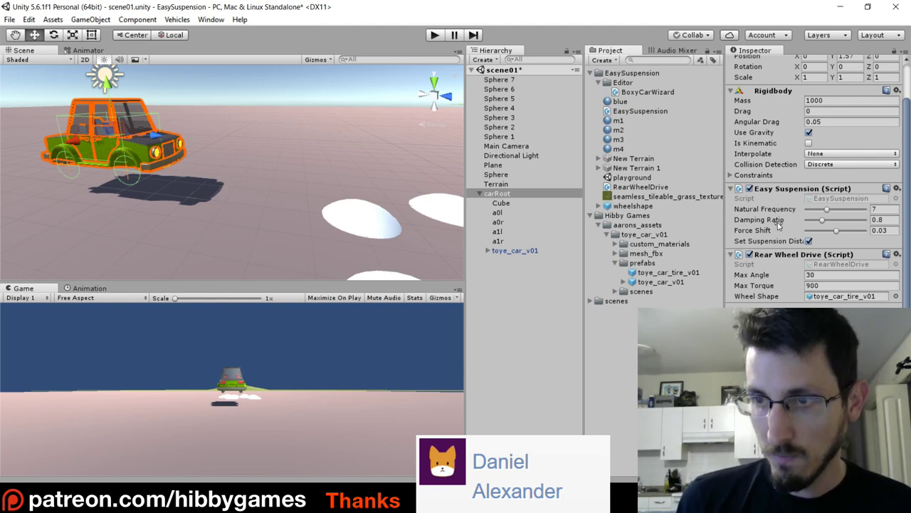
pyautogui.click(847, 265)
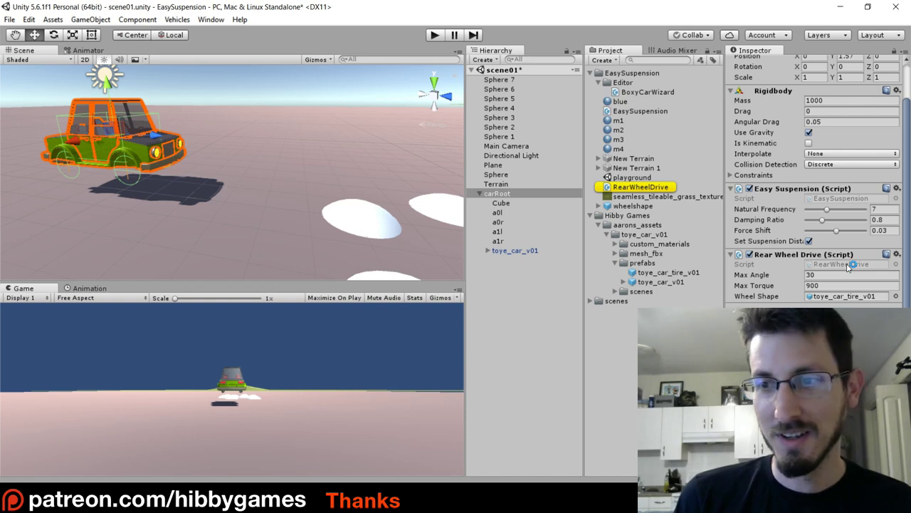
pyautogui.doubleClick(829, 268)
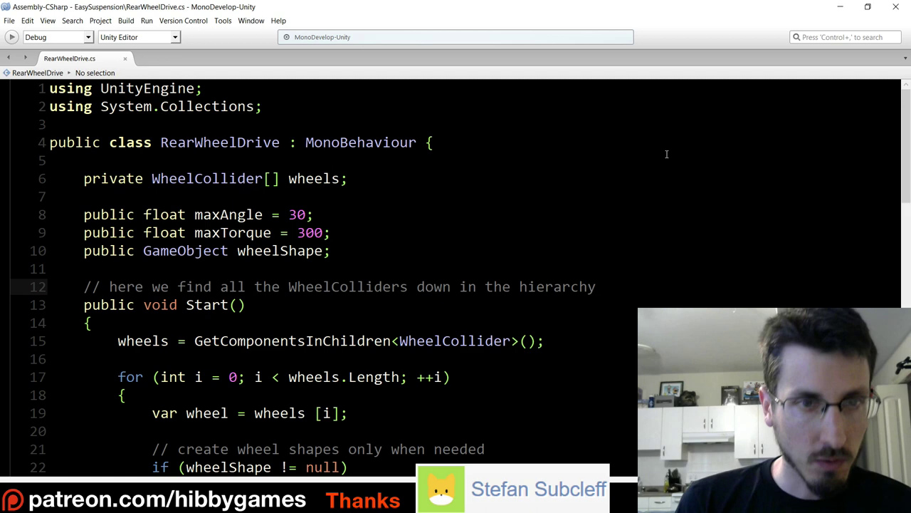
# Step: Inspect wheels and GetComponentsInChildren on line 15 of Start(), then return to Unity
pyautogui.scroll(-1, 667, 154)
pyautogui.scroll(-2, 618, 182)
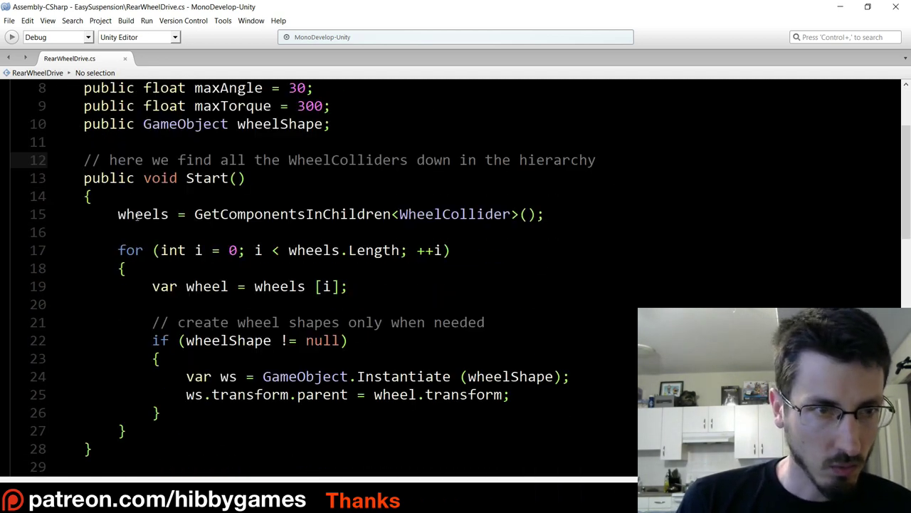
pyautogui.doubleClick(135, 214)
pyautogui.doubleClick(275, 214)
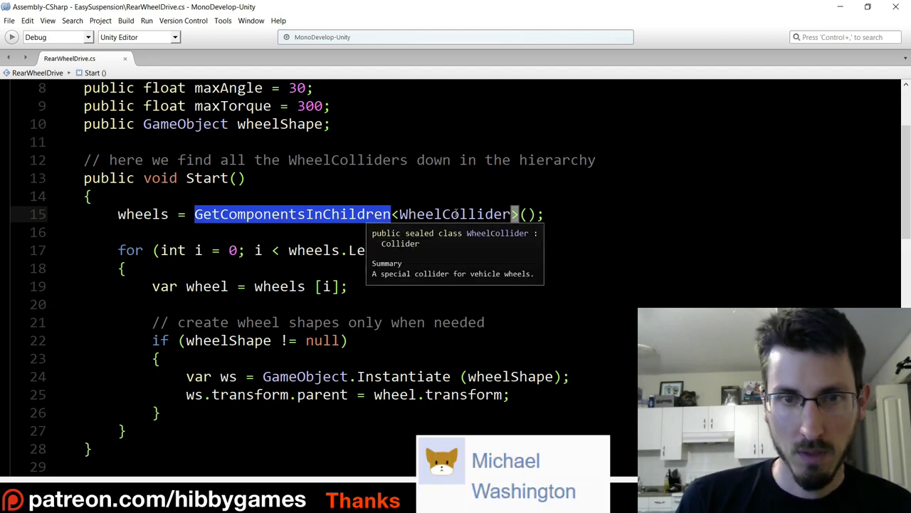
pyautogui.click(459, 214)
pyautogui.hotkey('alt', 'Tab')
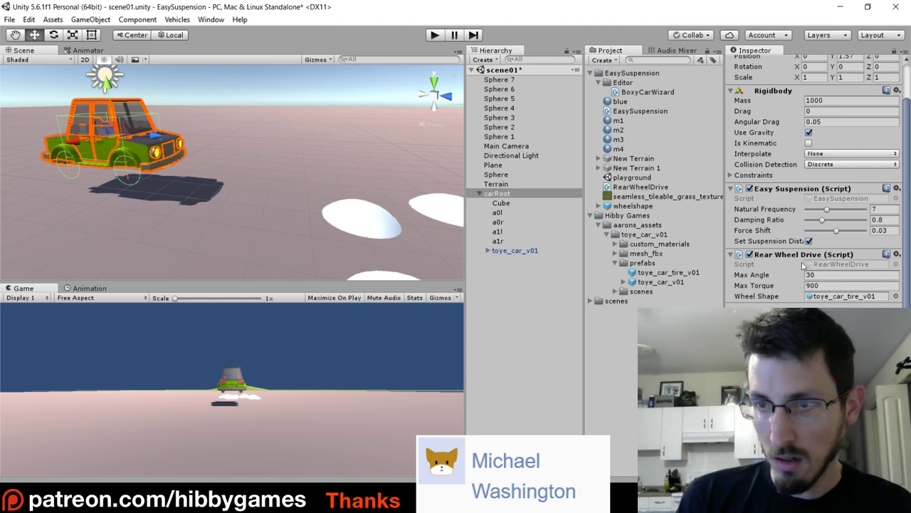
# Step: View the a0l wheel's Wheel Collider settings under Cube, then return to MonoDevelop
pyautogui.click(500, 203)
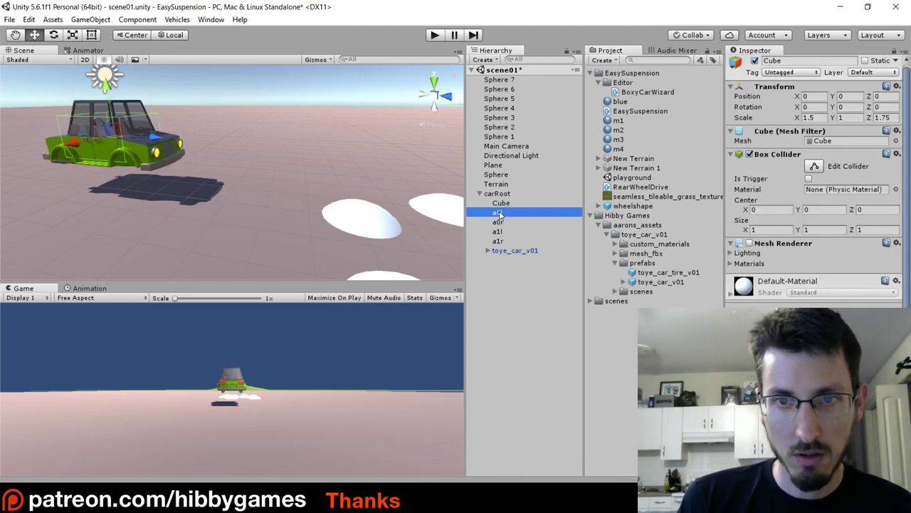
pyautogui.click(498, 212)
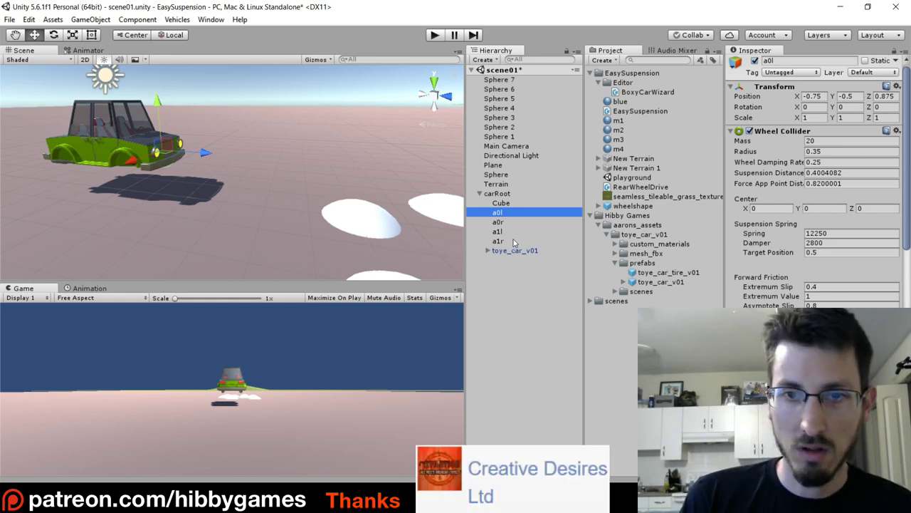
pyautogui.hotkey('alt', 'Tab')
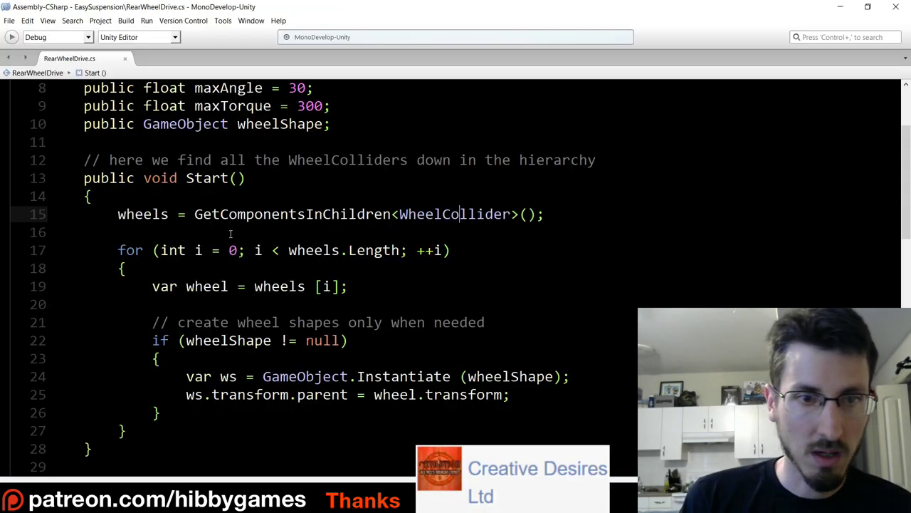
# Step: Examine wheelShape, ws and the wheel-parenting transform line 25 in Start()'s wheelShape block
pyautogui.scroll(-2, 287, 268)
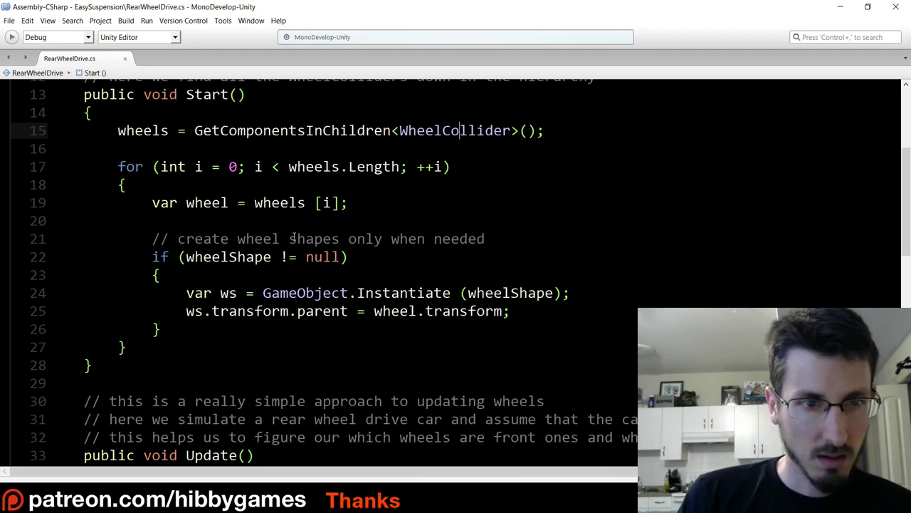
pyautogui.click(187, 258)
pyautogui.doubleClick(243, 257)
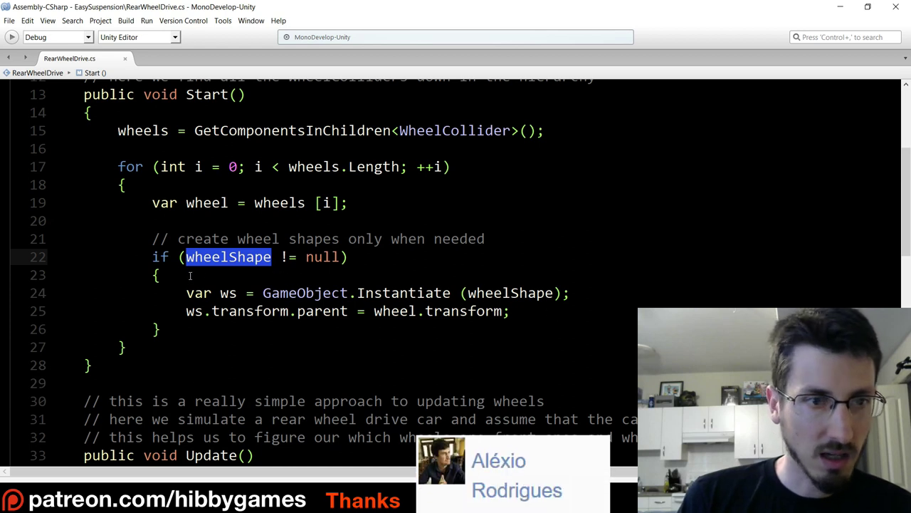
pyautogui.click(246, 292)
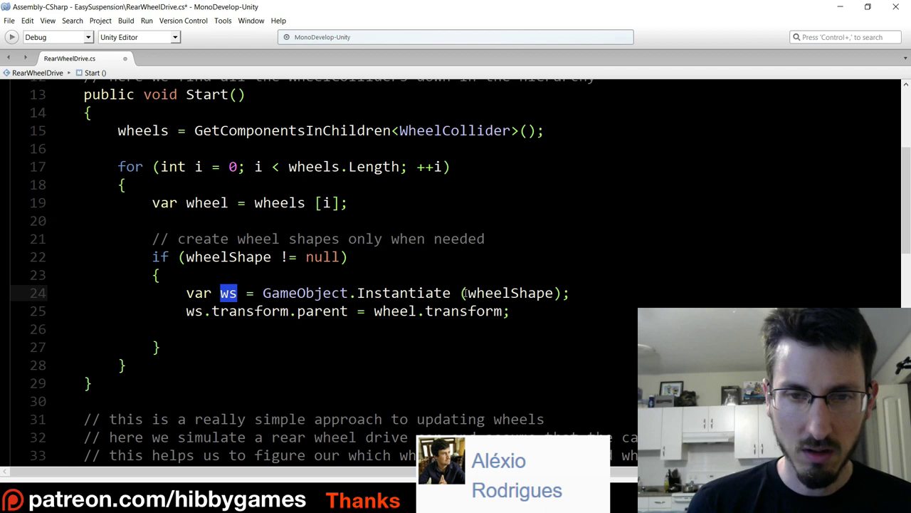
pyautogui.click(495, 292)
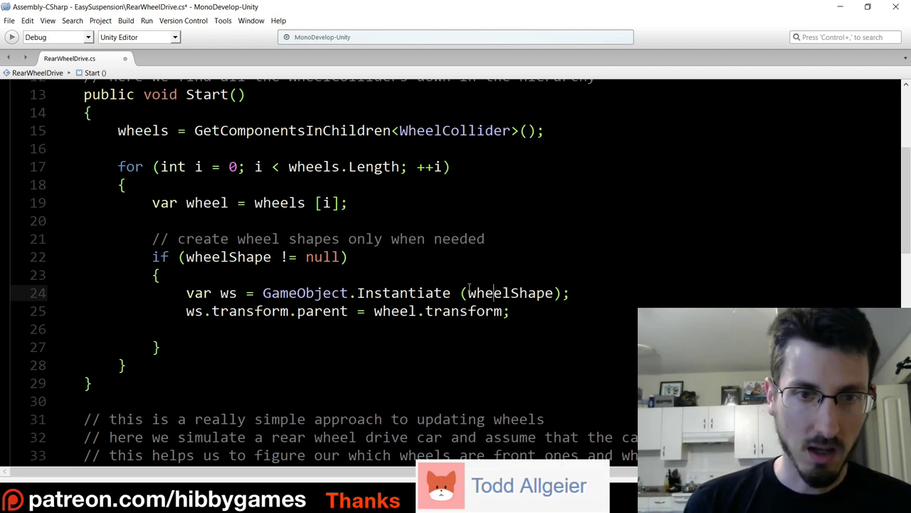
pyautogui.moveTo(447, 300)
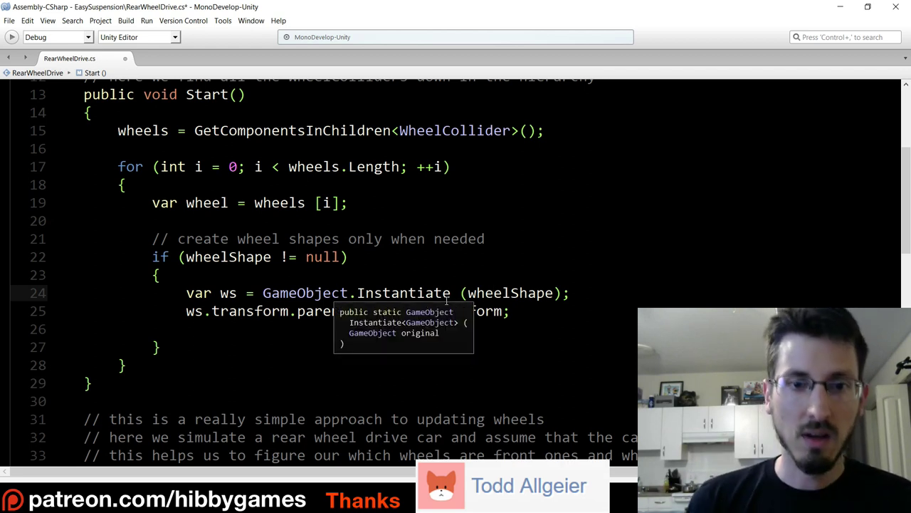
pyautogui.doubleClick(221, 313)
pyautogui.doubleClick(307, 313)
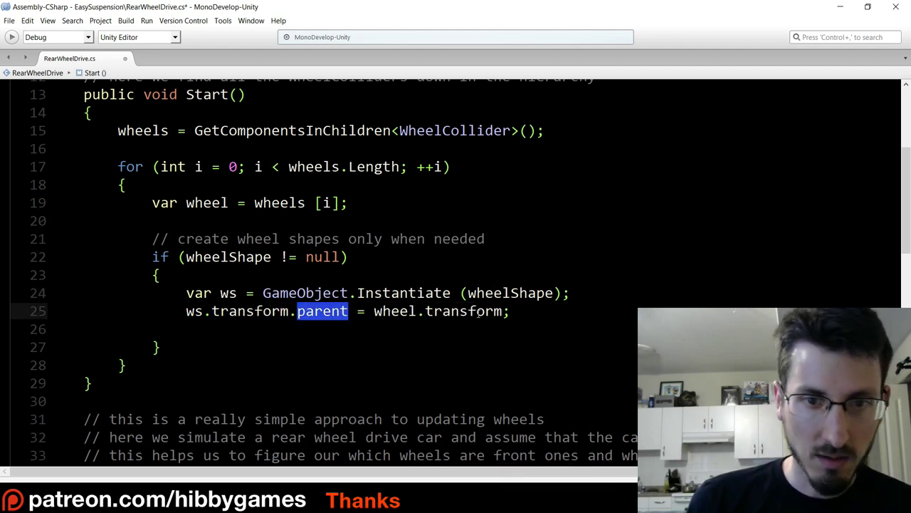
pyautogui.doubleClick(394, 312)
pyautogui.doubleClick(462, 312)
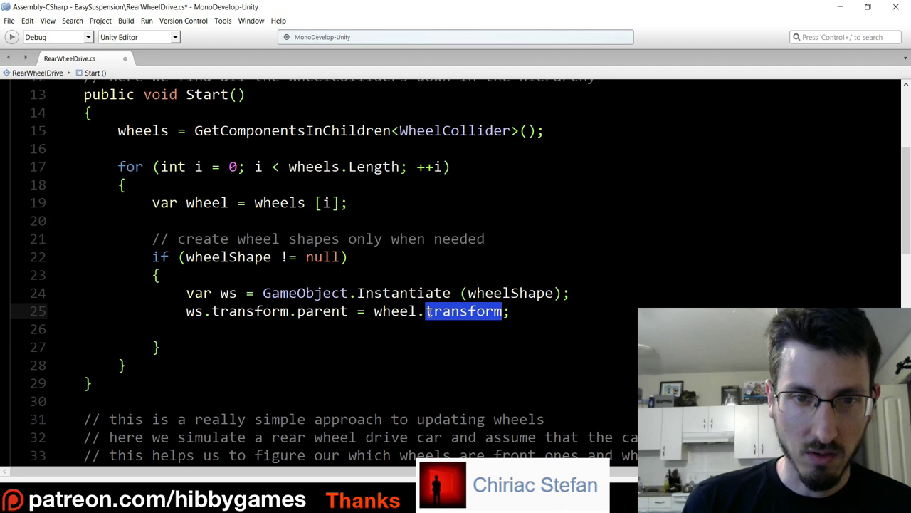